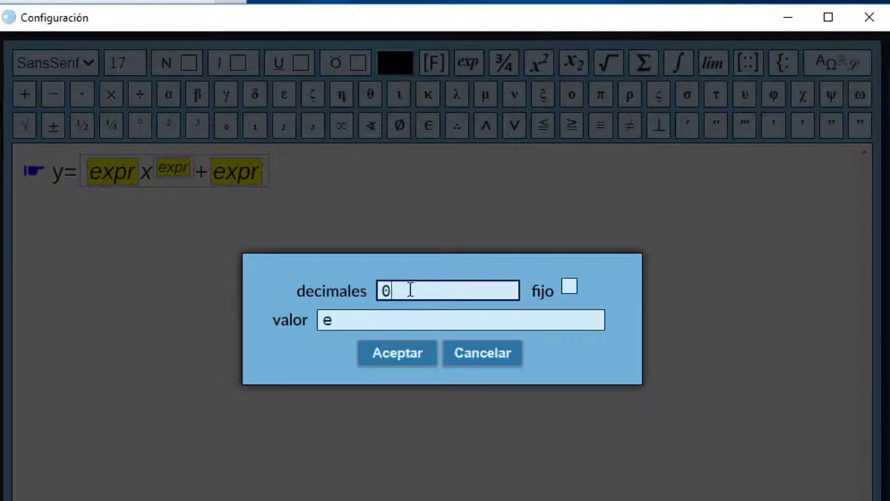
Set the exponent expression e to 5 decimals and accept the edited equation text
text(5)
click(397, 355)
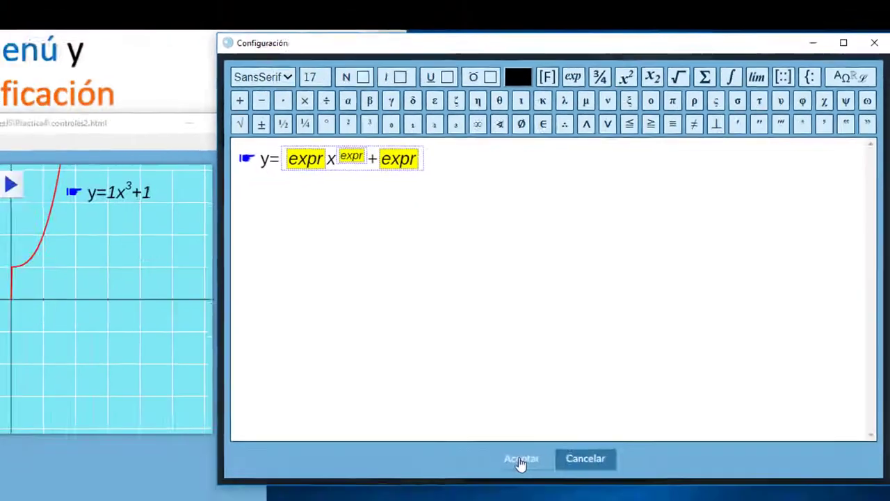
click(521, 462)
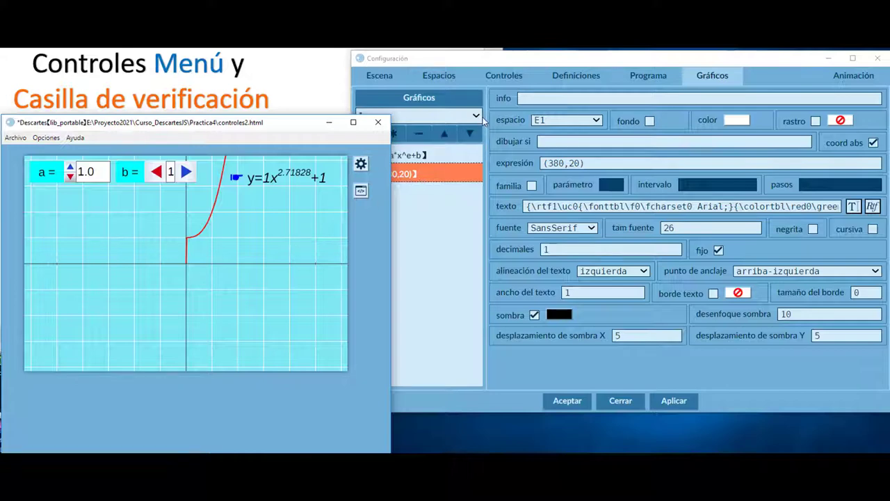
Test the scene by lowering b to -0.9 and a to -0.6, then raising b slightly, watching the equation text
drag(157, 178, 156, 178)
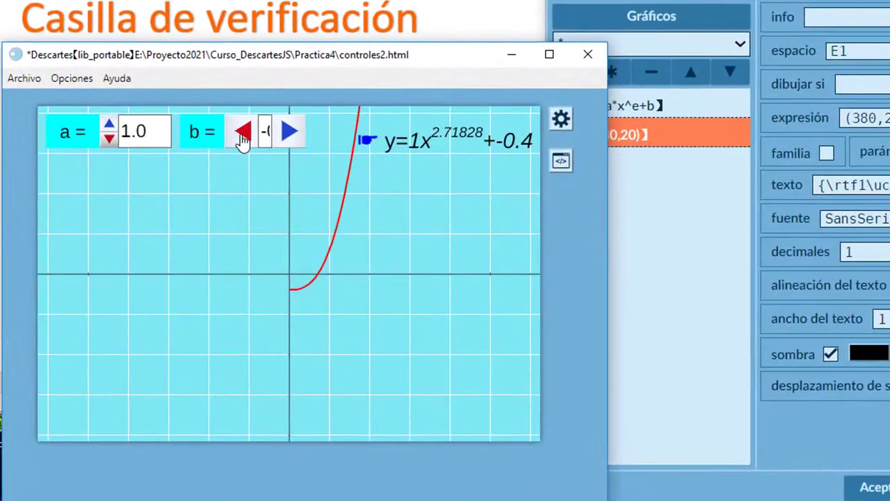
drag(241, 137, 241, 137)
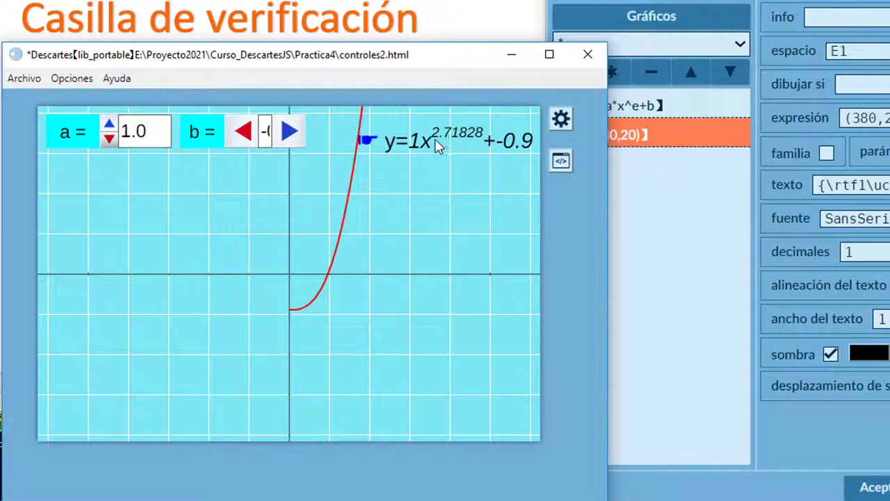
click(109, 140)
click(108, 140)
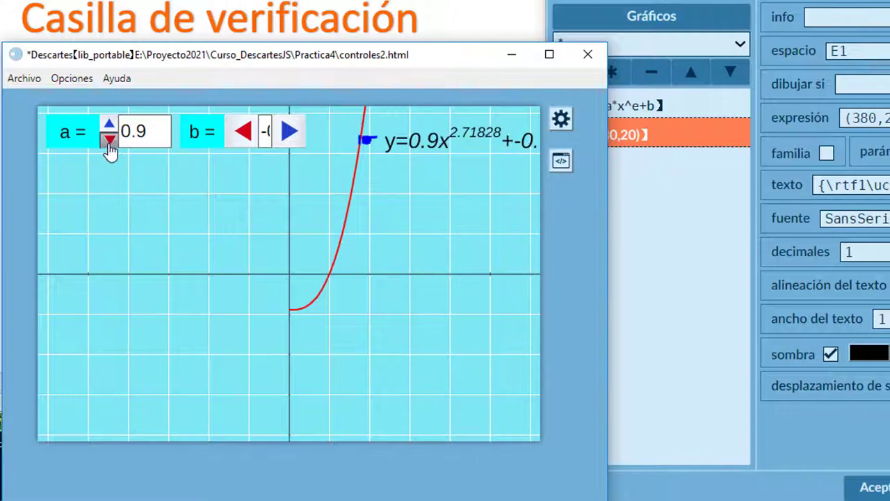
drag(109, 140, 109, 140)
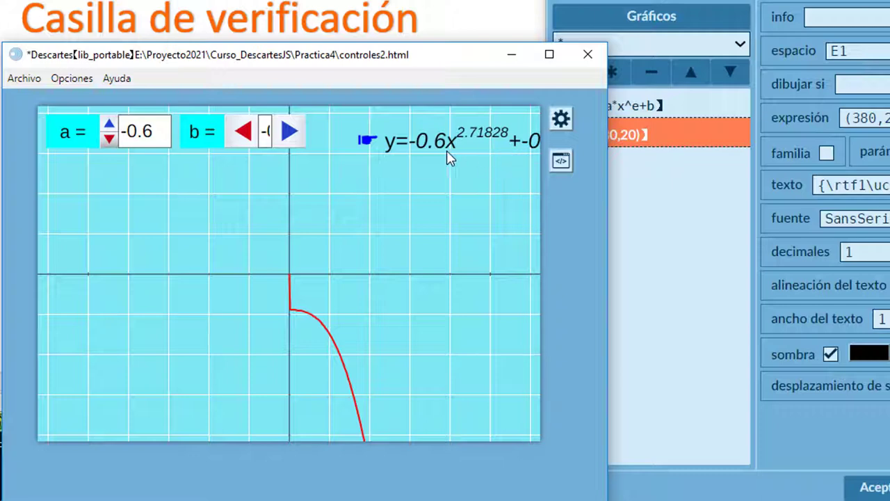
click(289, 131)
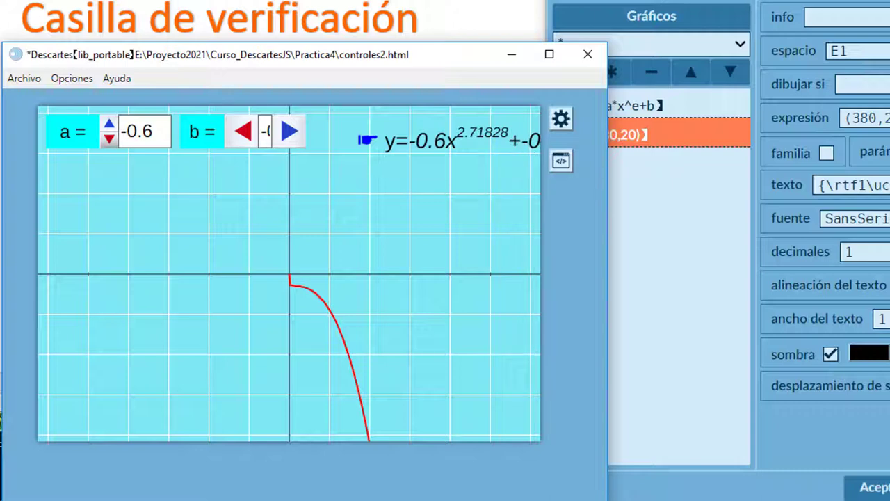
Reposition the equation text at (350,20) and apply the change to the scene
click(864, 120)
text(5)
click(453, 338)
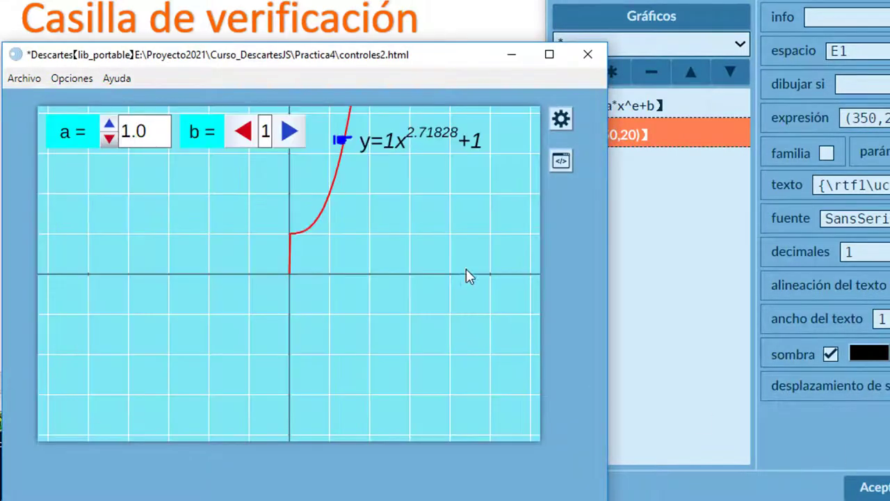
Test the repositioned equation text by bringing a to -0.2 and lowering b to -0.3
drag(108, 140, 109, 139)
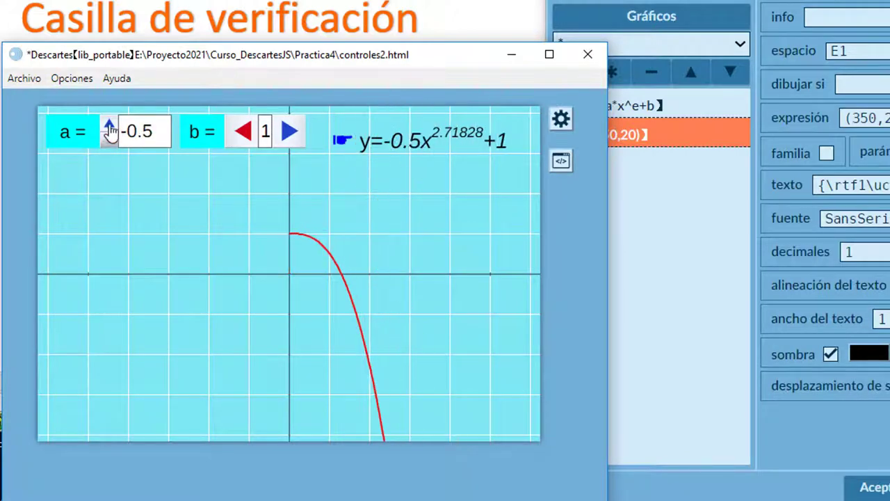
click(110, 126)
click(110, 127)
click(110, 127)
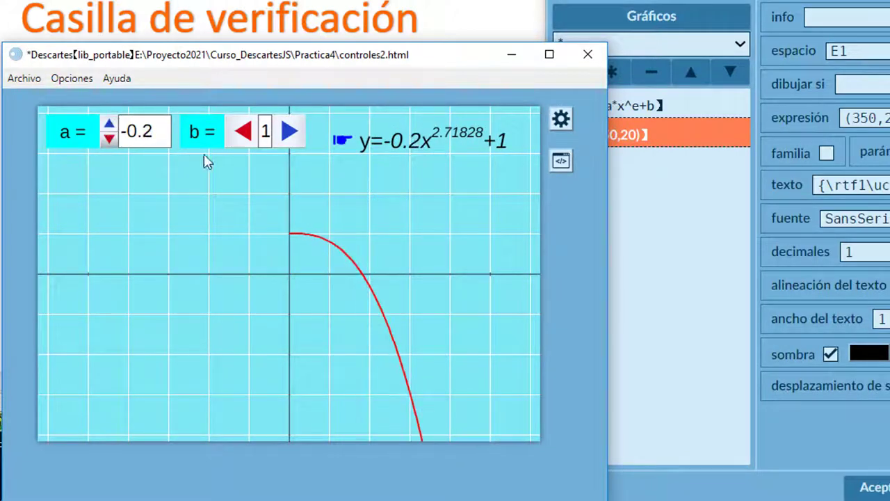
click(243, 133)
drag(244, 135, 243, 134)
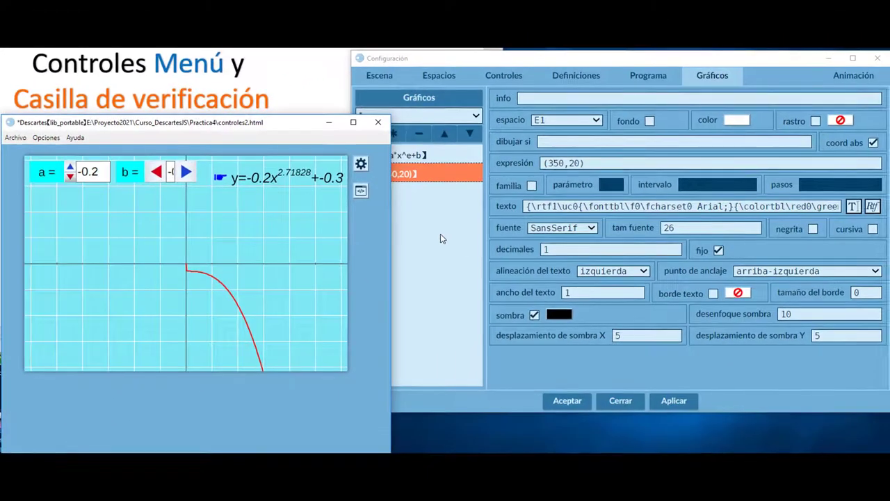
Set the equation text's draw condition to b>=0 and apply it to the scene
click(685, 229)
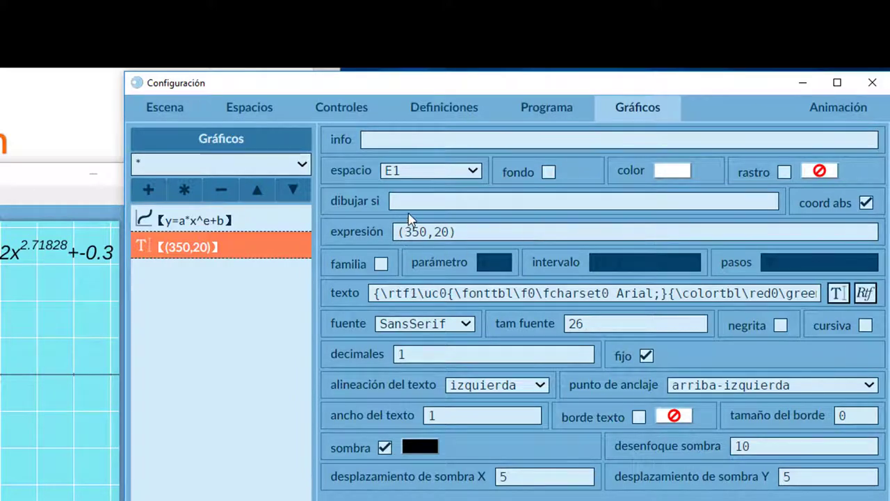
click(409, 202)
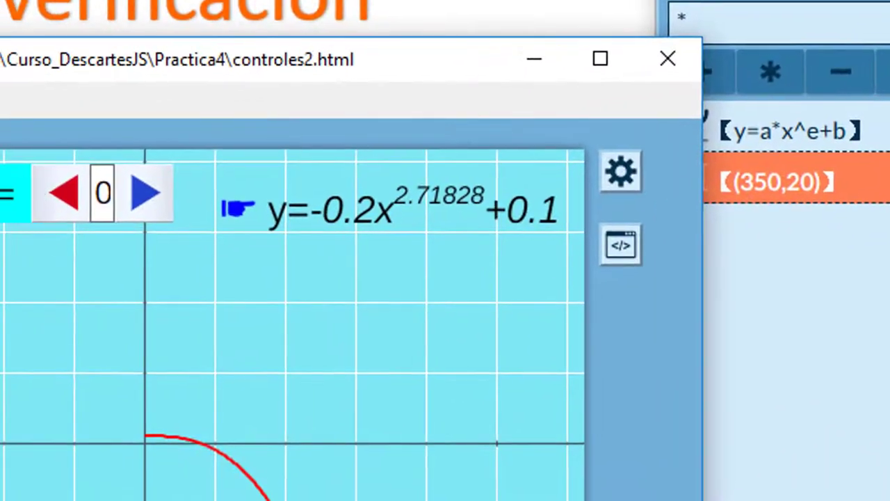
click(61, 195)
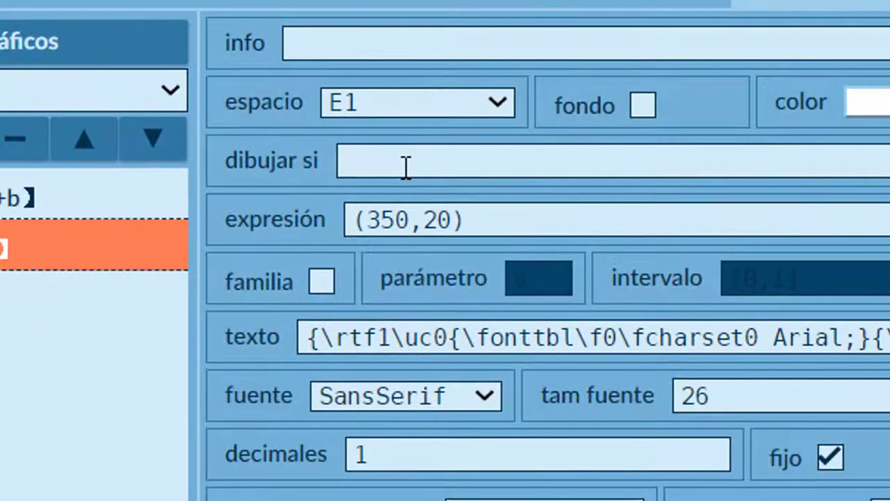
click(406, 167)
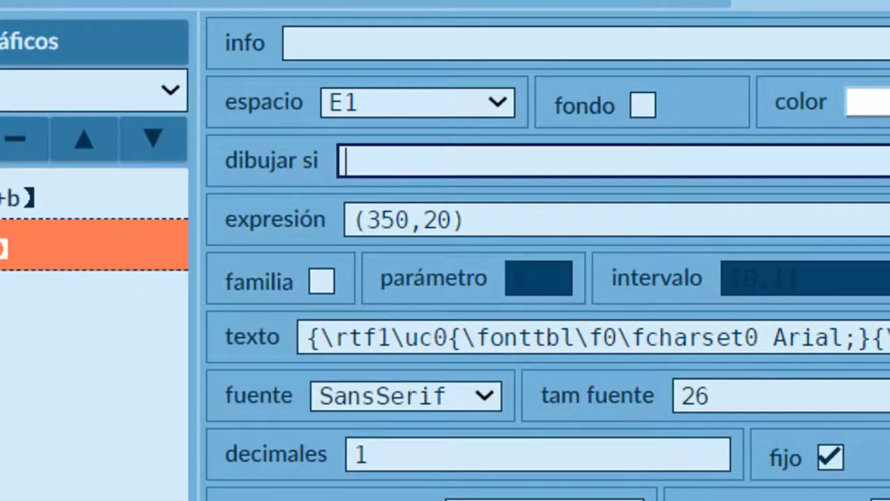
text(b>=0)
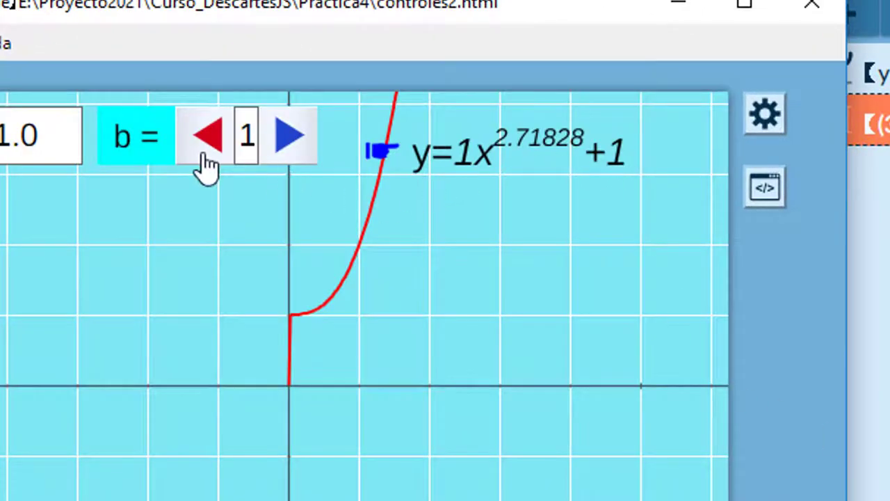
Lower b gradually until it is negative to check the equation text's draw condition
click(204, 154)
click(203, 154)
click(203, 154)
click(203, 154)
click(203, 154)
click(203, 154)
click(203, 155)
click(203, 154)
click(203, 154)
click(203, 154)
click(202, 154)
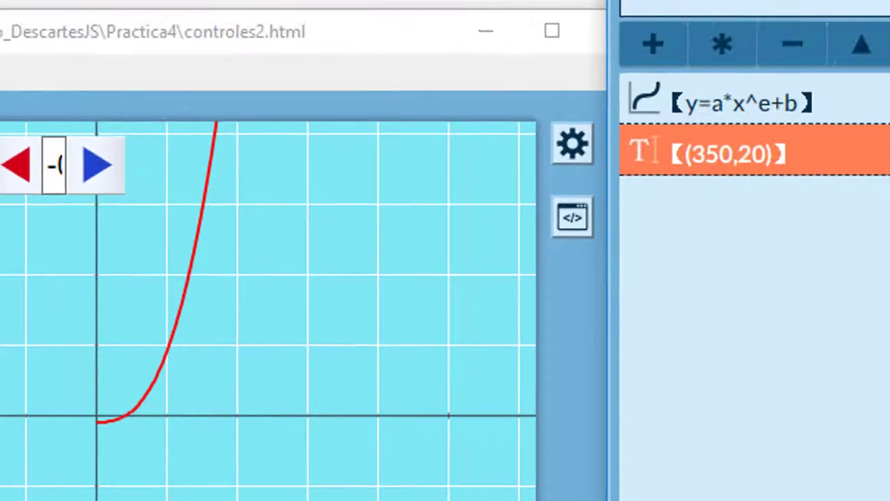
Duplicate the equation text and set the copy's draw condition to b<0
click(889, 12)
drag(889, 35, 889, 36)
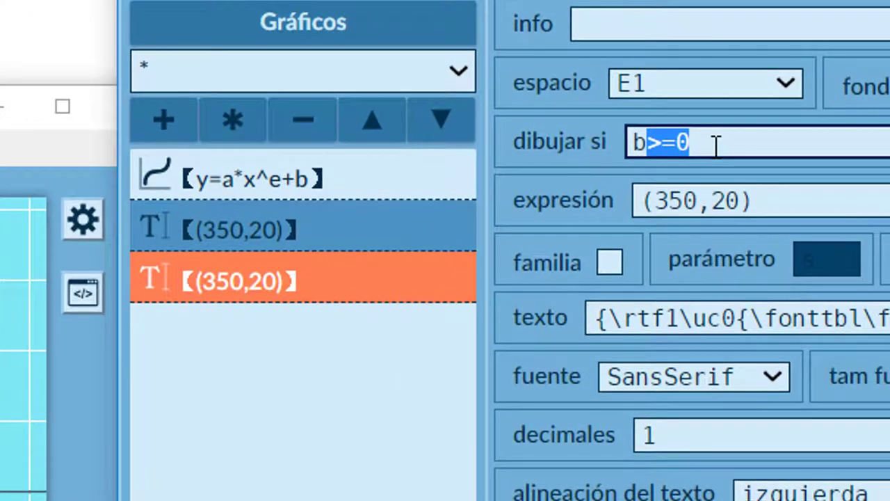
text(<)
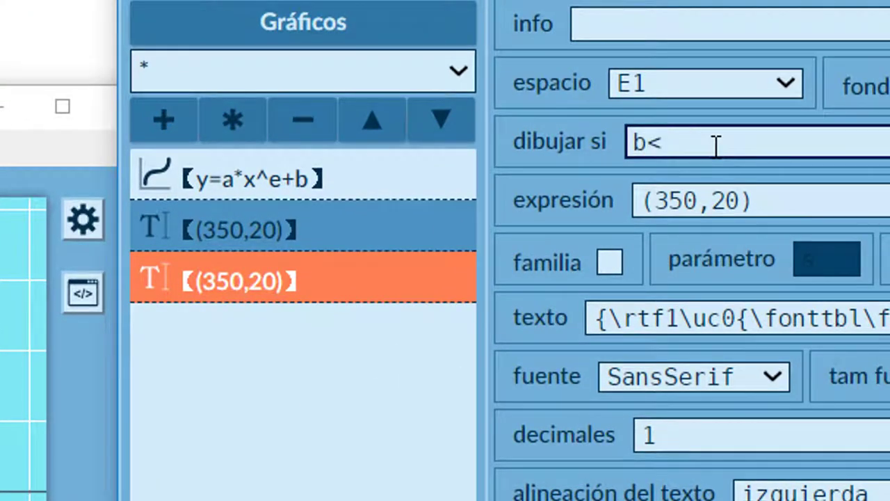
text(0)
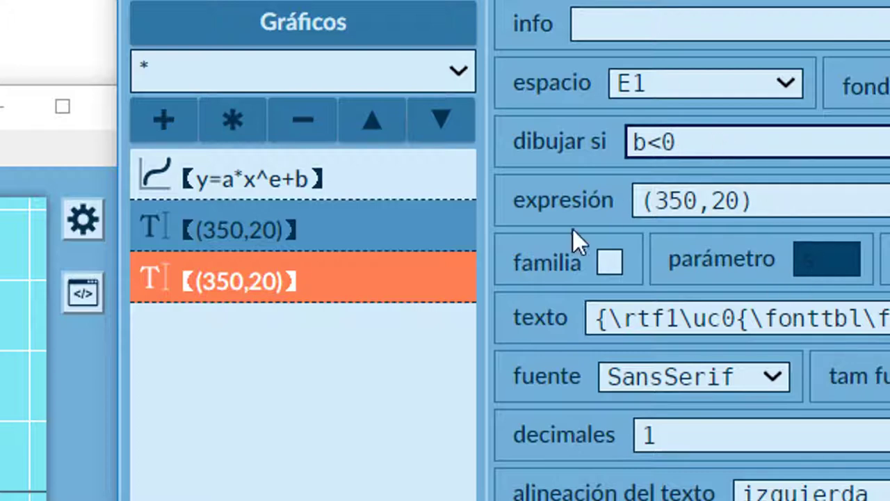
Delete the plus sign from the copied equation text, apply it, and check the display with b lowered to -1.4
click(737, 318)
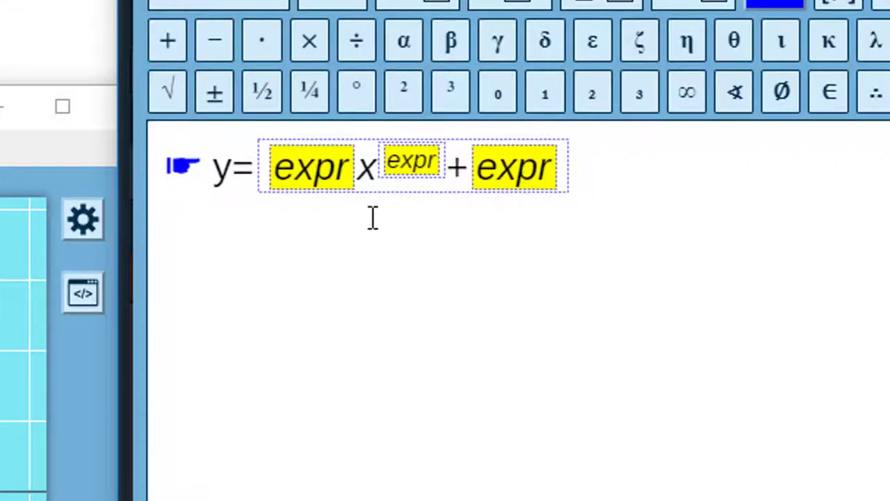
drag(451, 175, 462, 175)
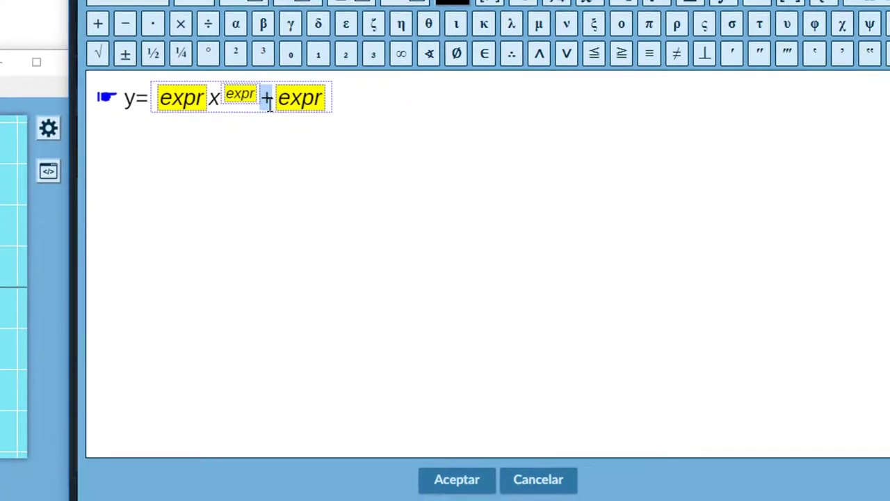
key(Delete)
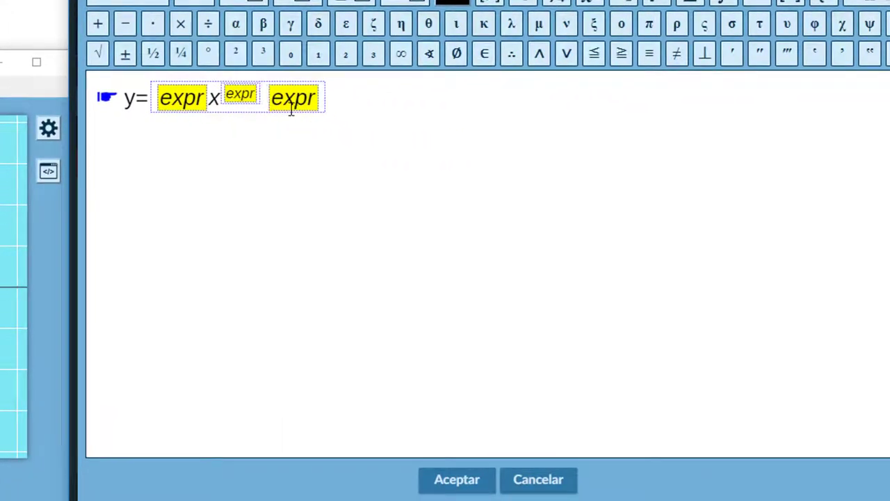
click(442, 485)
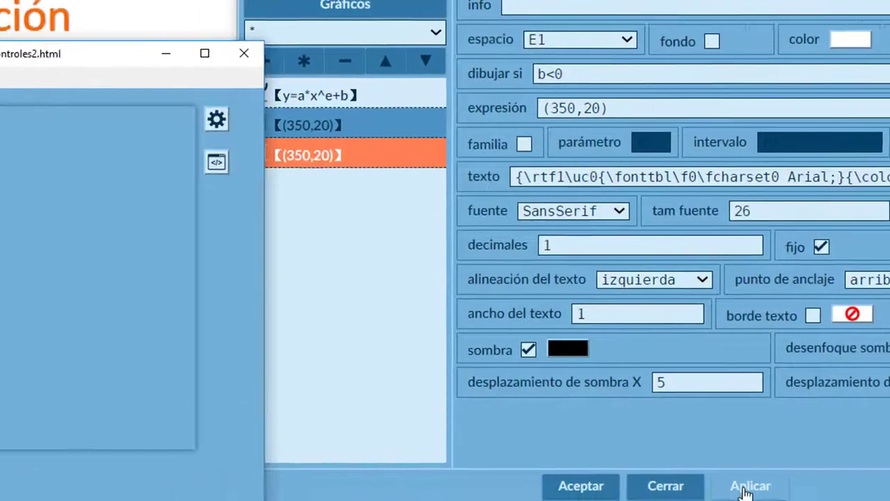
click(750, 486)
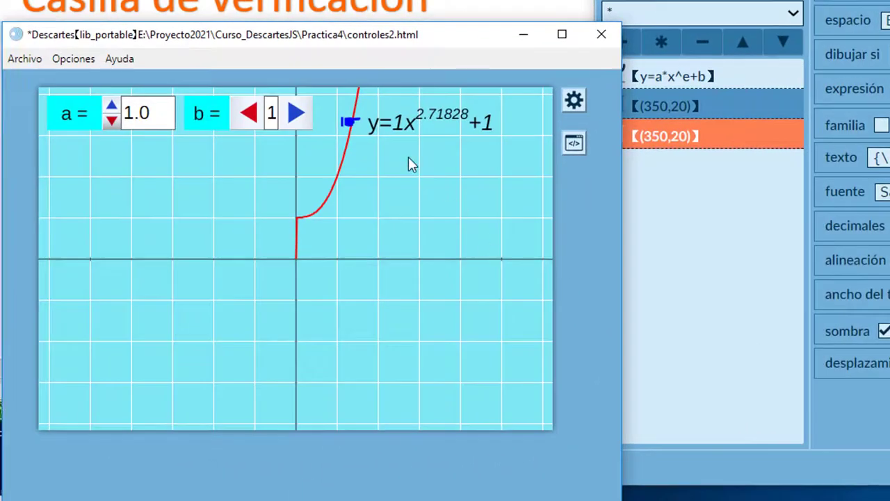
click(250, 124)
drag(250, 124, 250, 123)
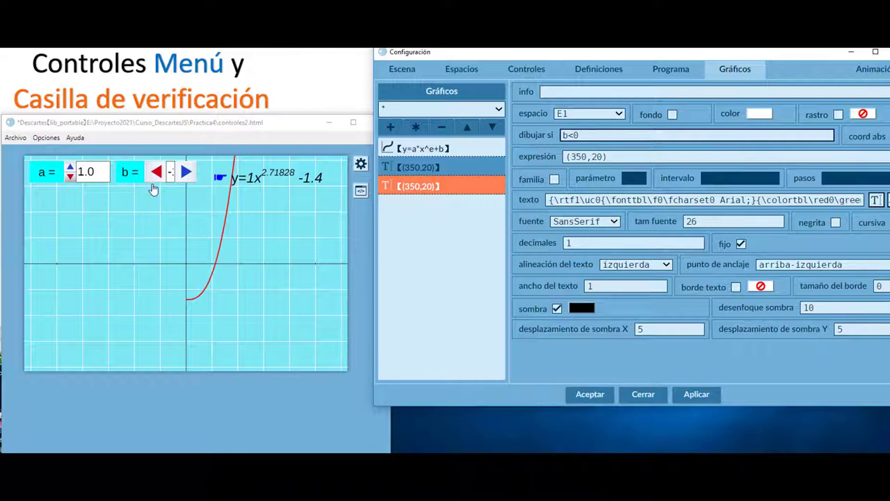
Widen control b by setting its expression to (170,10,180,40), and apply the change
click(523, 70)
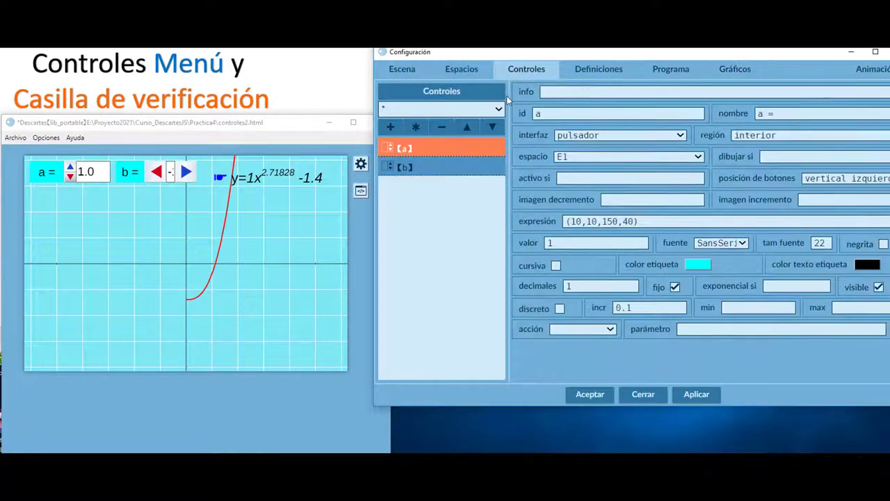
click(414, 171)
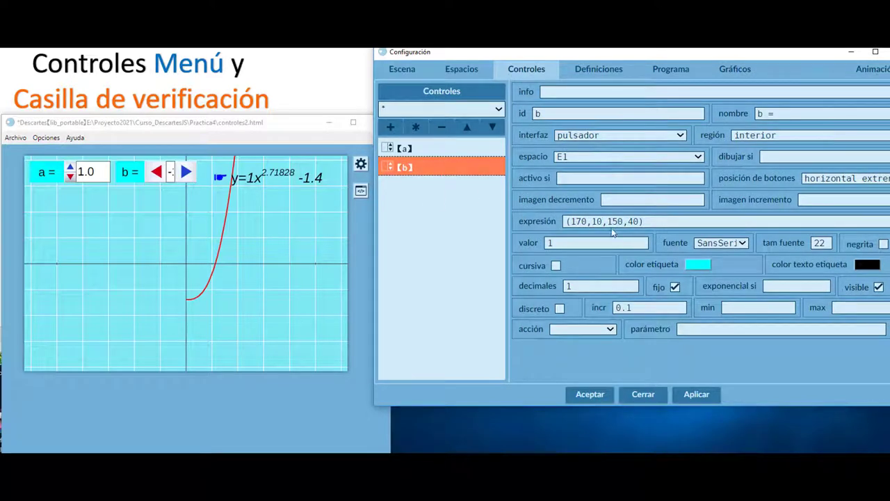
drag(612, 221, 617, 221)
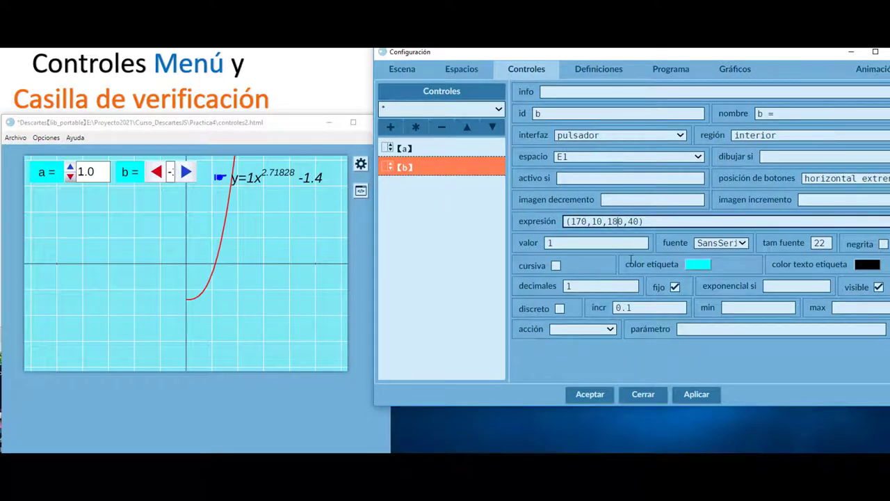
text(8)
click(698, 394)
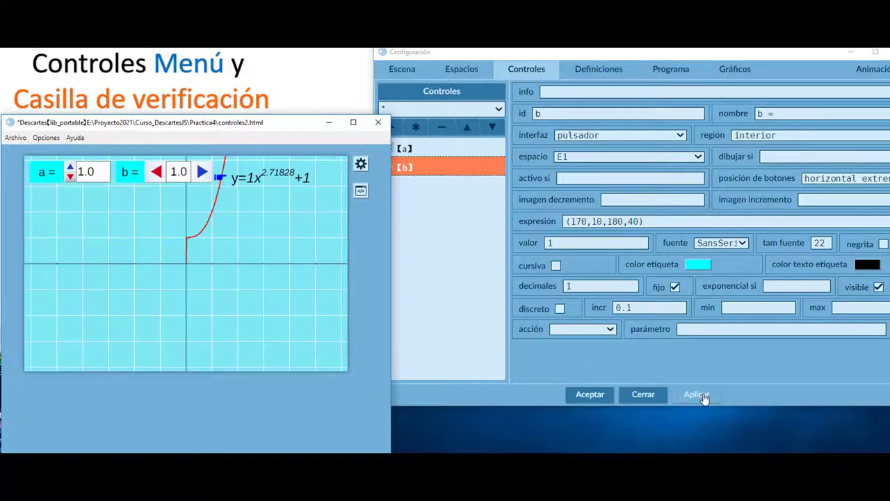
Raise b to 1.7 in the scene to test the widened control
click(201, 172)
click(202, 173)
click(201, 173)
click(201, 173)
click(201, 172)
click(201, 173)
click(201, 173)
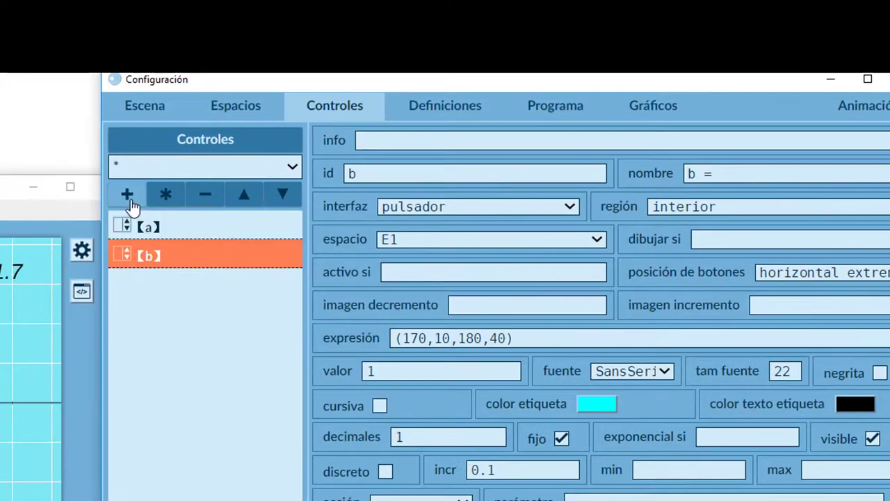
Add a new control of type menú with its default name
click(129, 200)
click(771, 341)
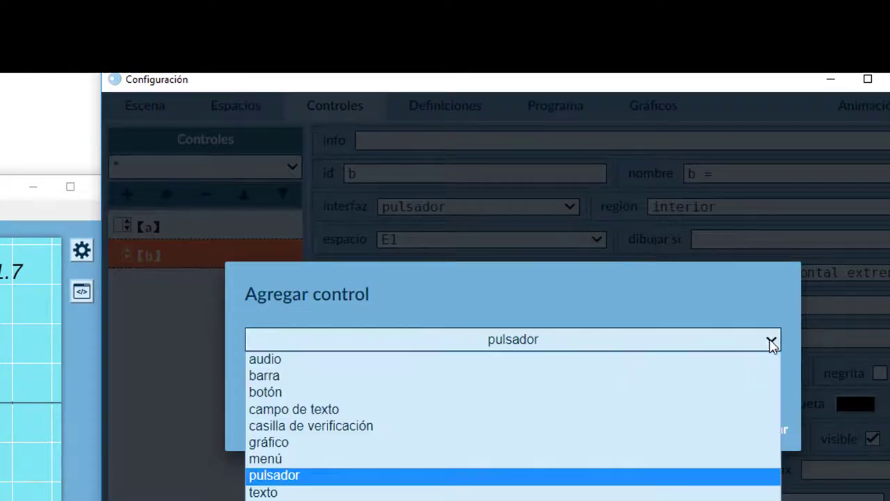
click(283, 464)
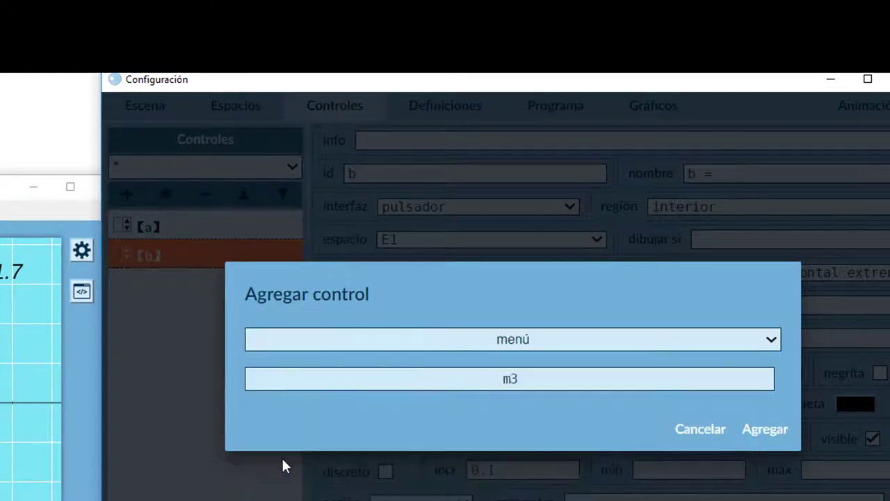
click(765, 430)
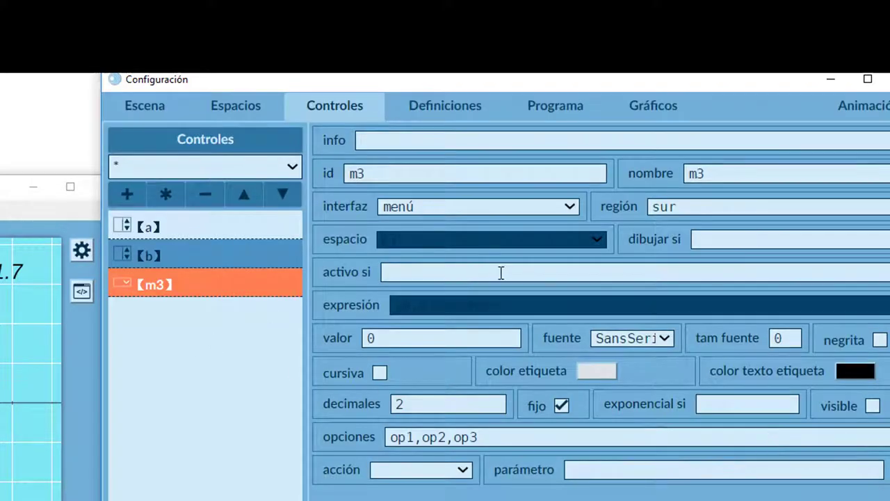
Place the new menu control in the interior region and set its expression to (10,60,250,40)
click(689, 207)
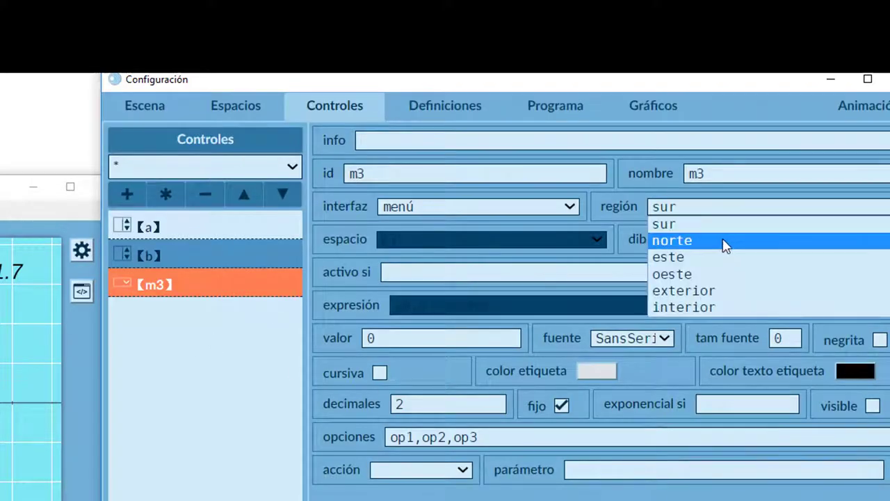
click(685, 307)
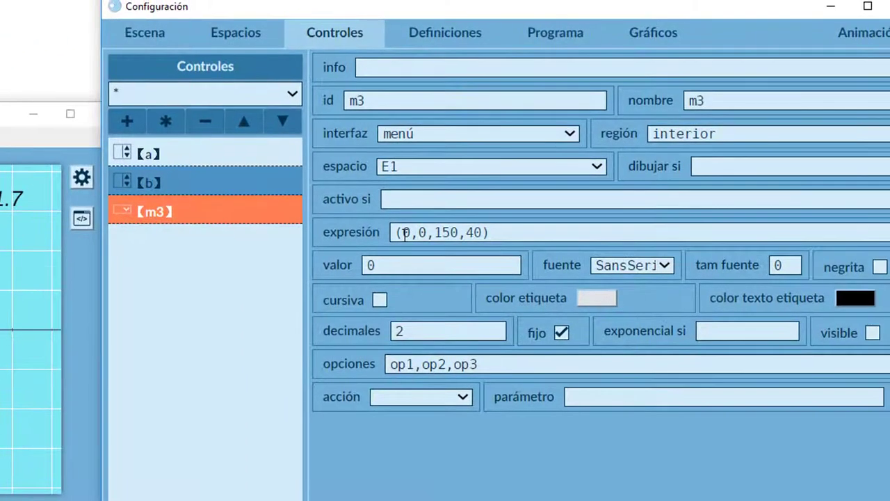
click(406, 233)
text(1)
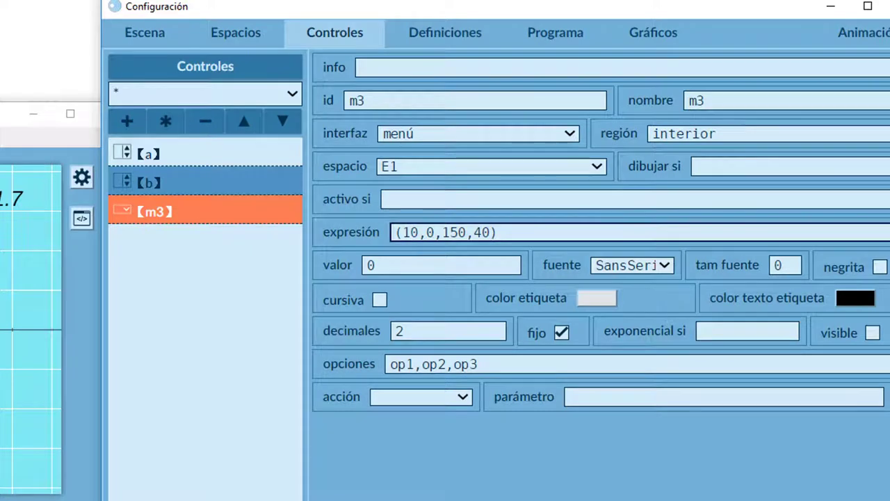
click(430, 233)
text(6)
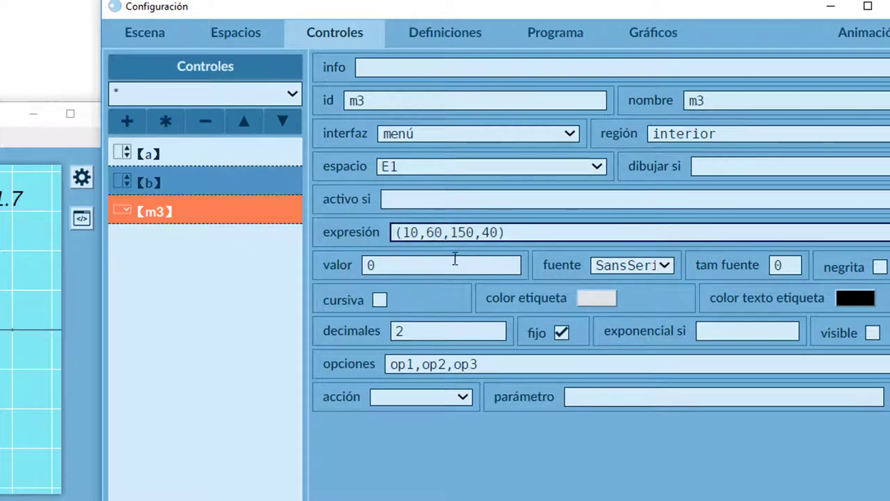
drag(450, 235, 460, 237)
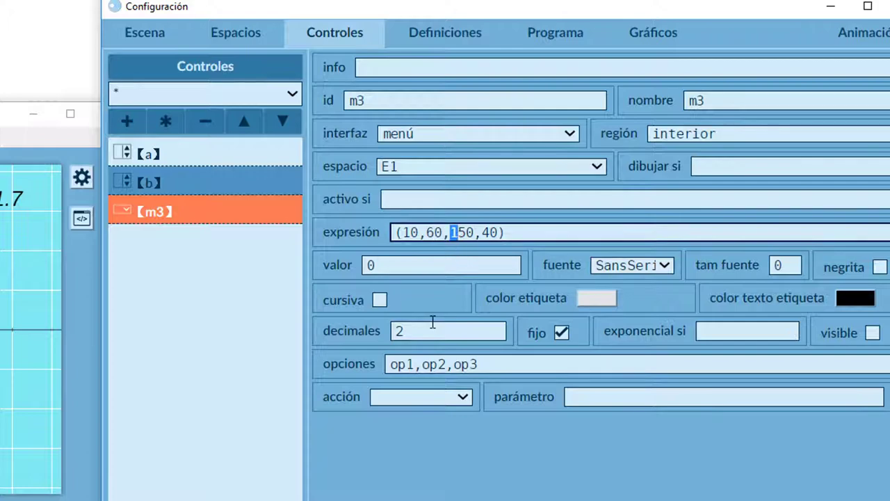
text(2)
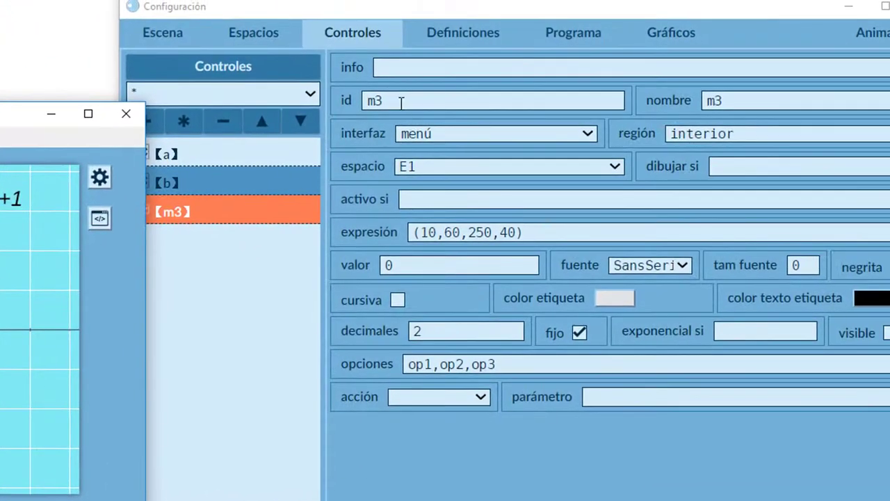
Change the menu control's id to pot and its displayed name to Elige
click(401, 102)
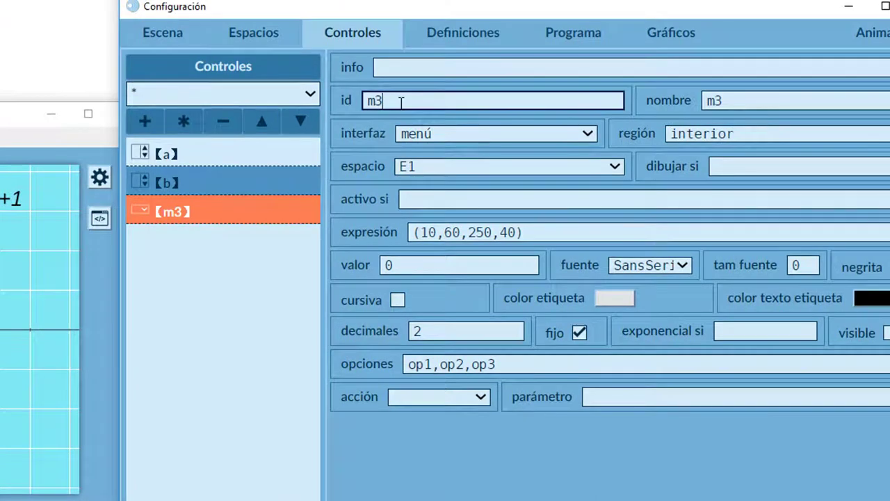
double_click(363, 101)
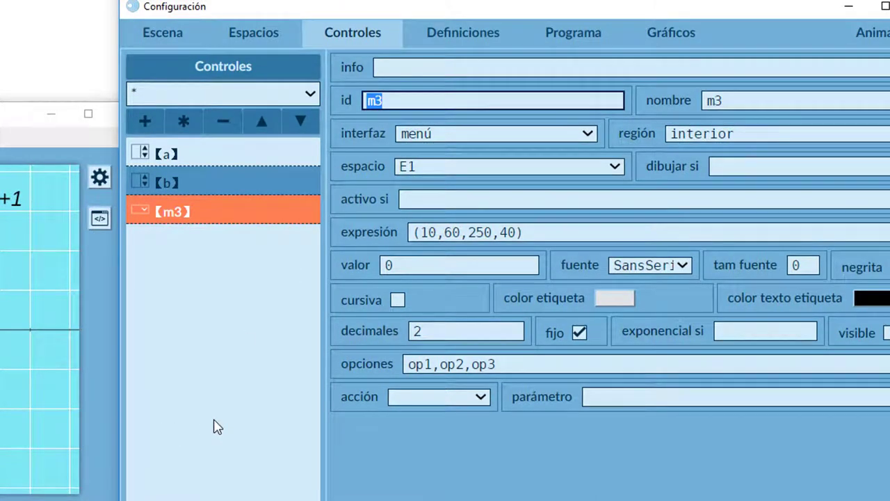
text(pot)
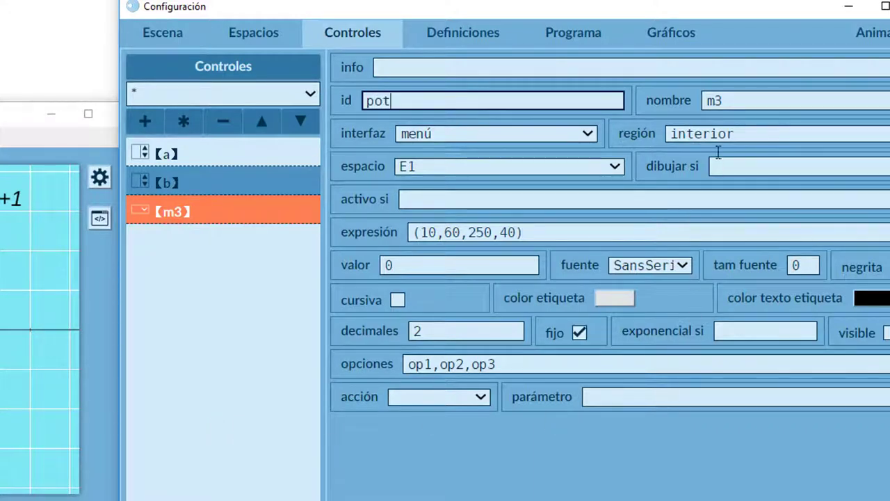
click(708, 103)
double_click(707, 103)
text(Elige)
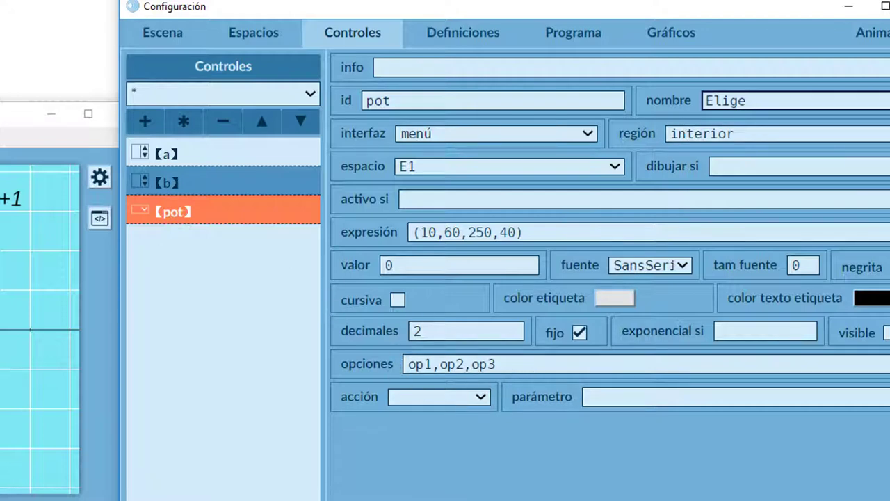
Copy the turquoise label colour from control b to the pot control's label, and check the menu in the scene
click(199, 183)
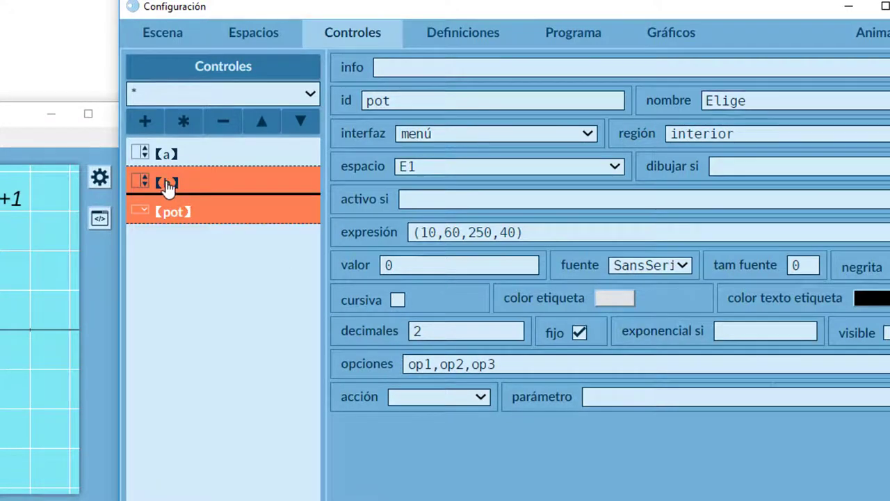
click(615, 331)
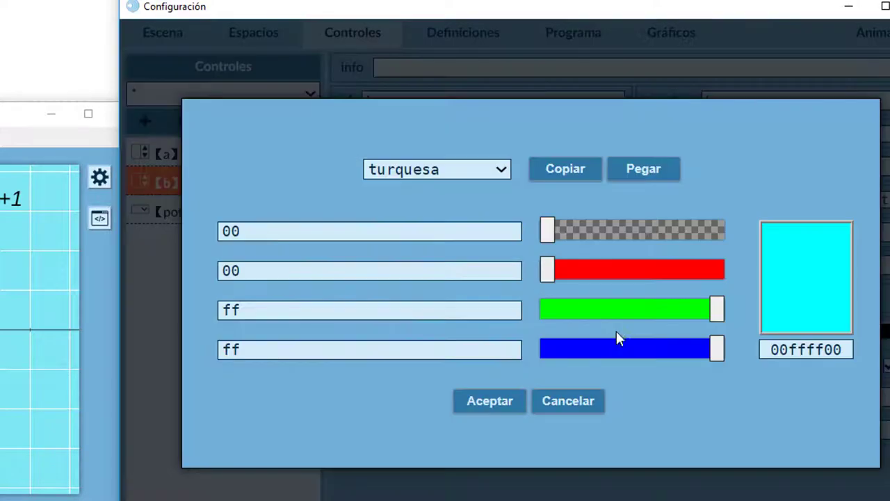
click(587, 407)
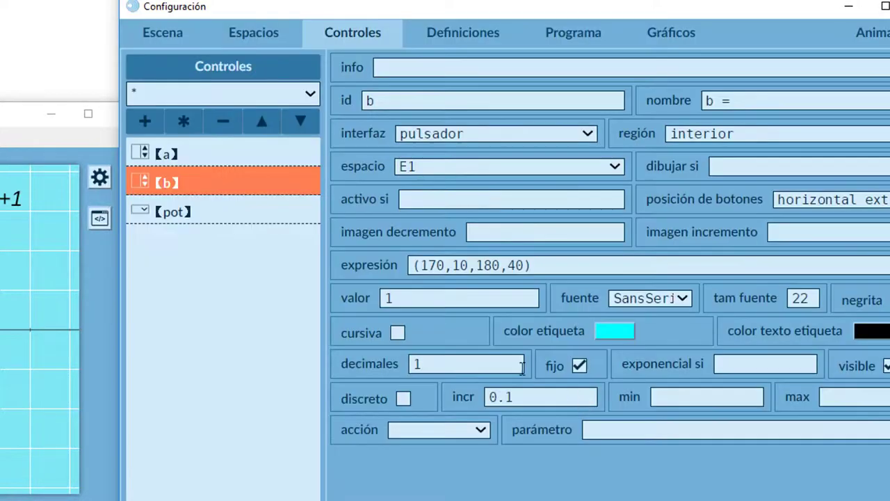
click(176, 213)
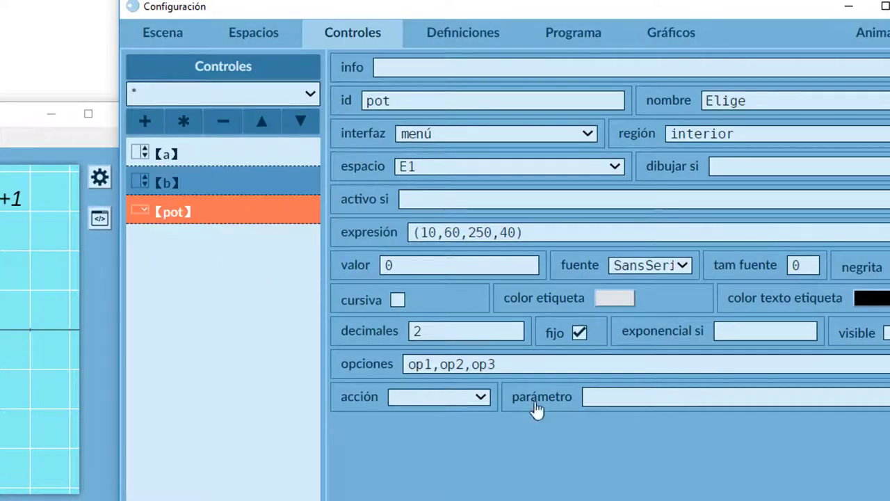
click(614, 299)
click(640, 170)
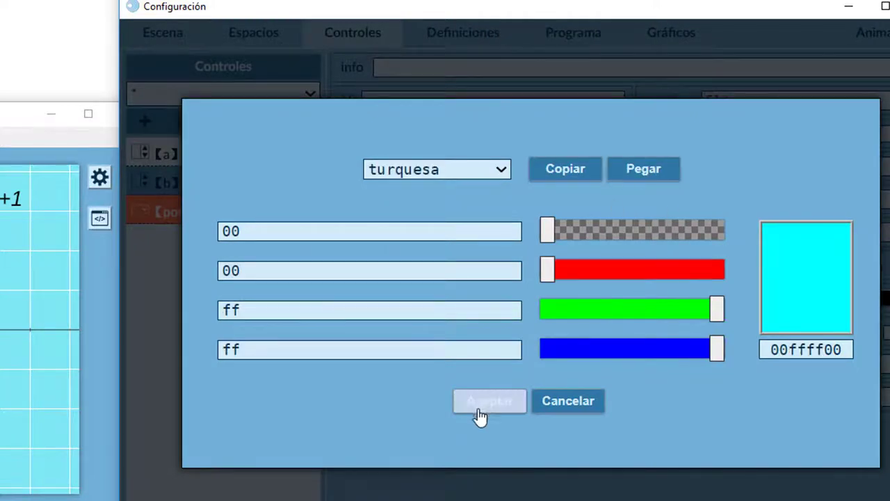
click(479, 409)
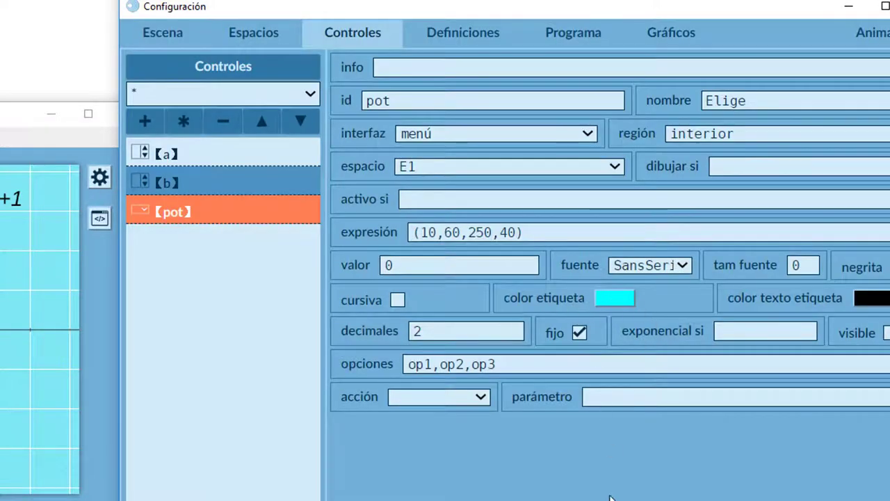
key(alt+Tab)
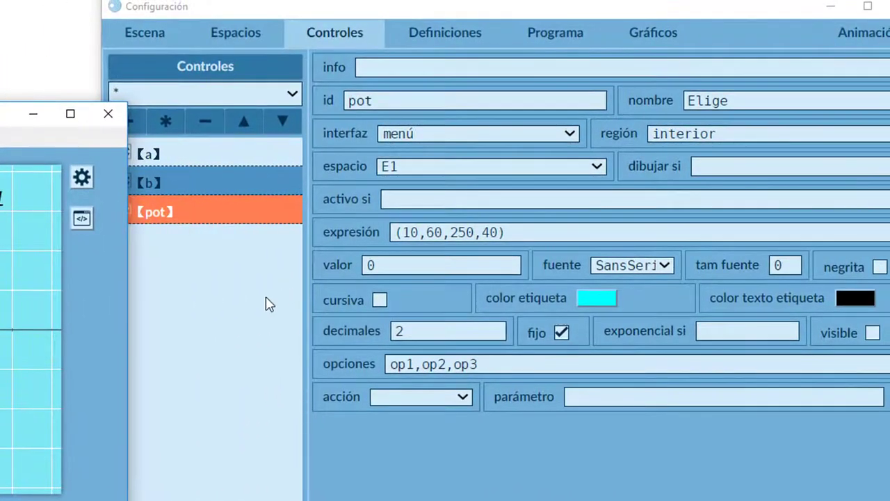
Replace the pot menu's default options with 0,1,2,3,4
click(265, 304)
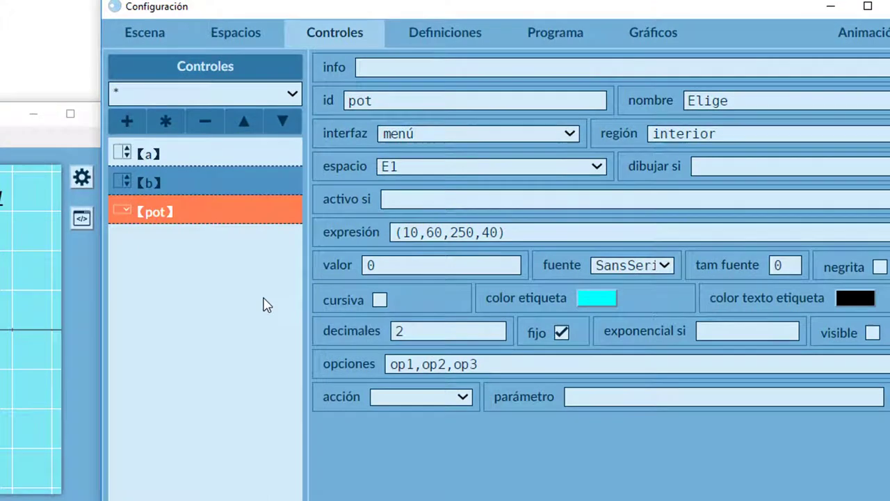
double_click(393, 367)
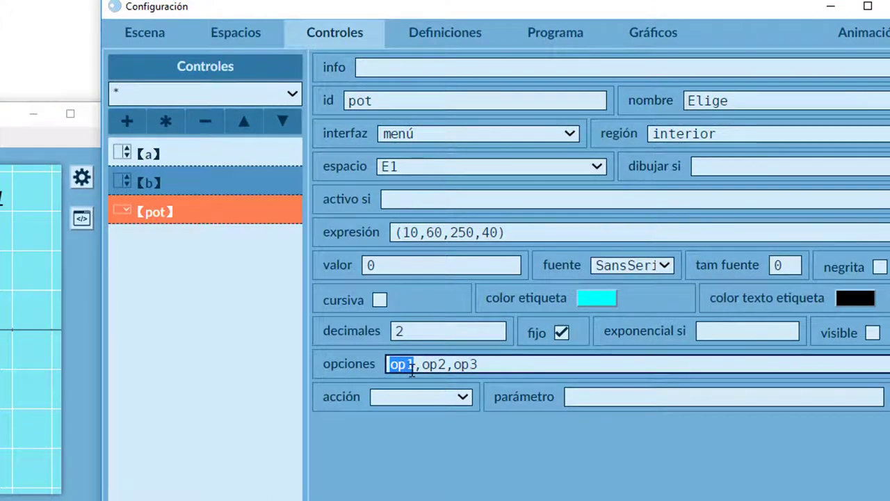
text(0)
double_click(415, 365)
text(1)
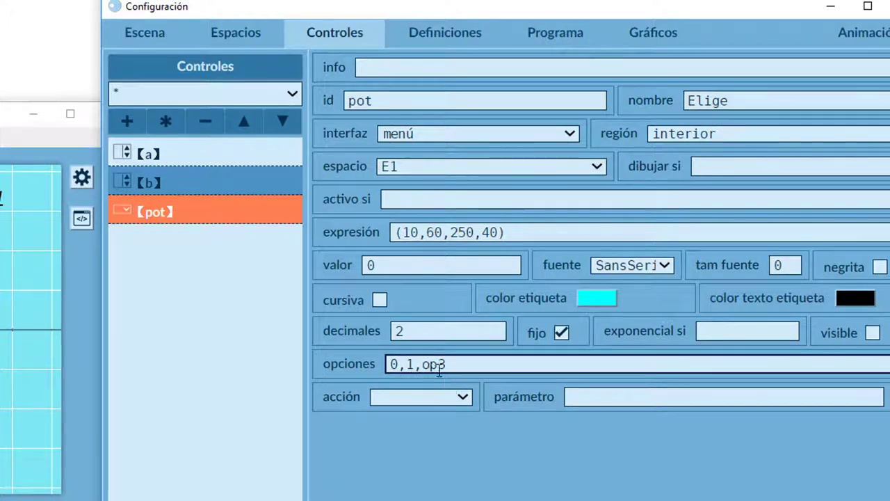
double_click(437, 364)
text(2,3,4)
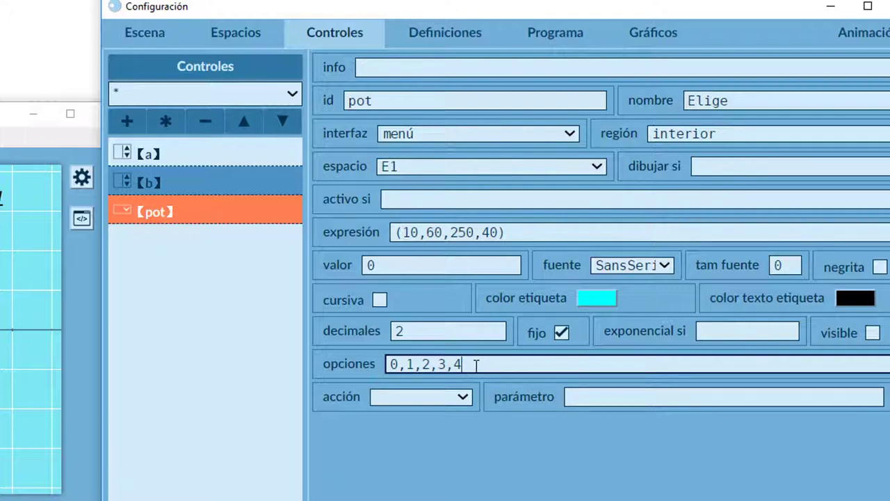
Replace the exponent e with pot in the function graph's expression, giving y=a*x^pot+b
click(659, 42)
click(213, 157)
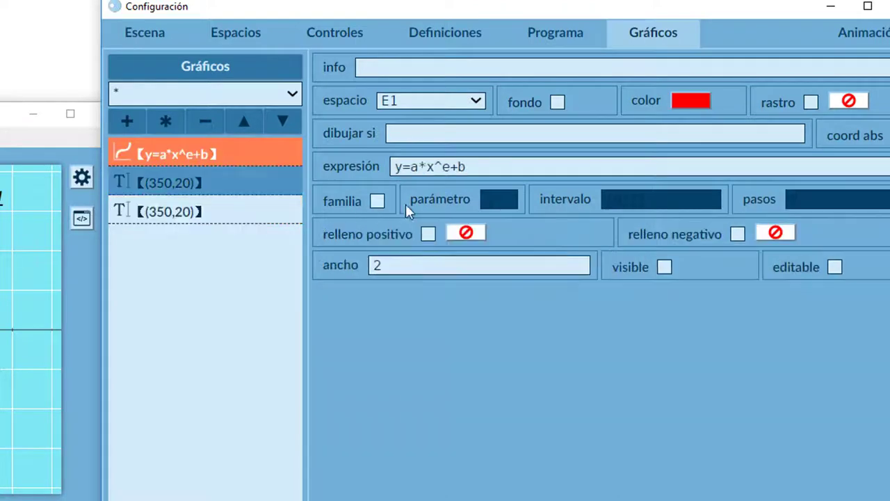
double_click(446, 168)
text(pot)
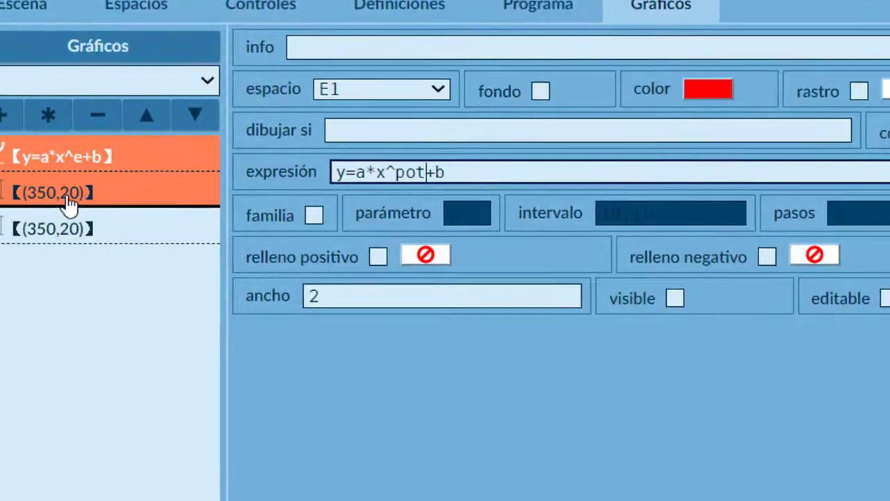
Set the exponent's value to pot in the equation text drawn when b>=0, and accept the text
click(5, 231)
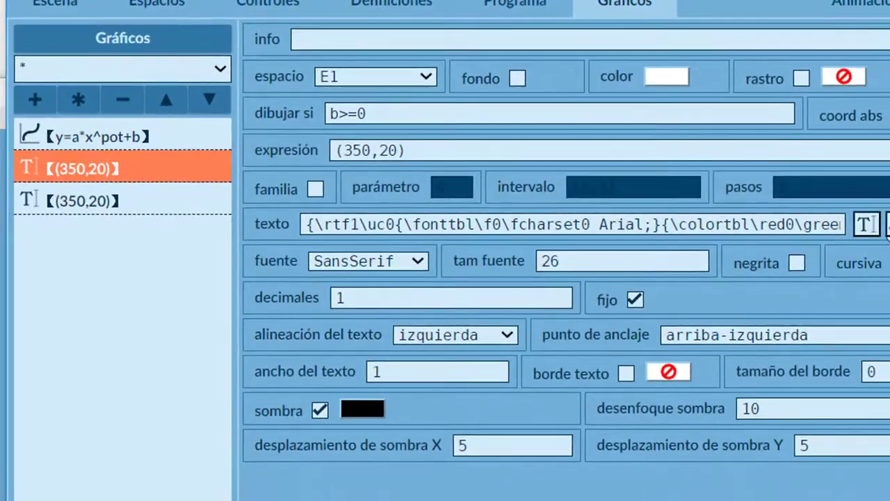
click(868, 225)
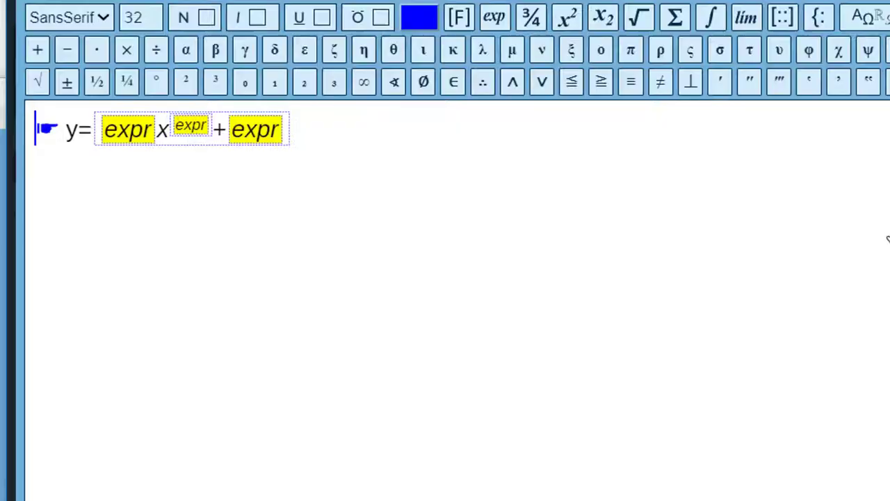
double_click(185, 128)
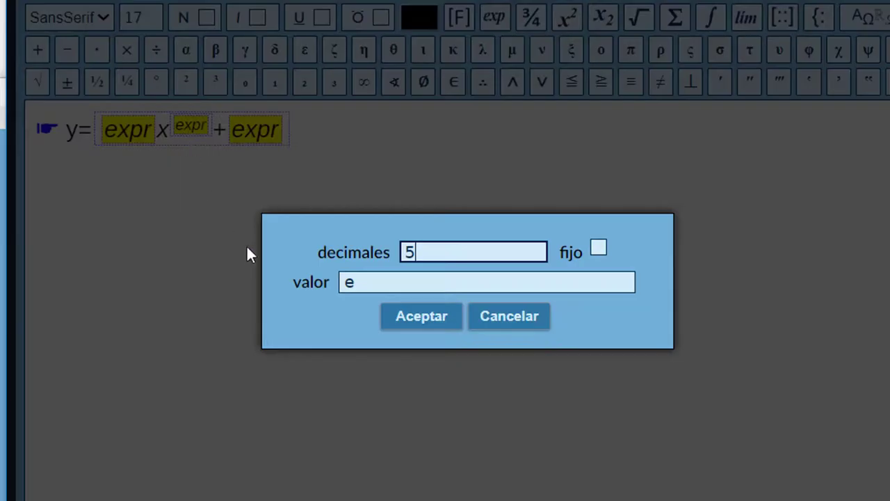
click(371, 281)
text(pot)
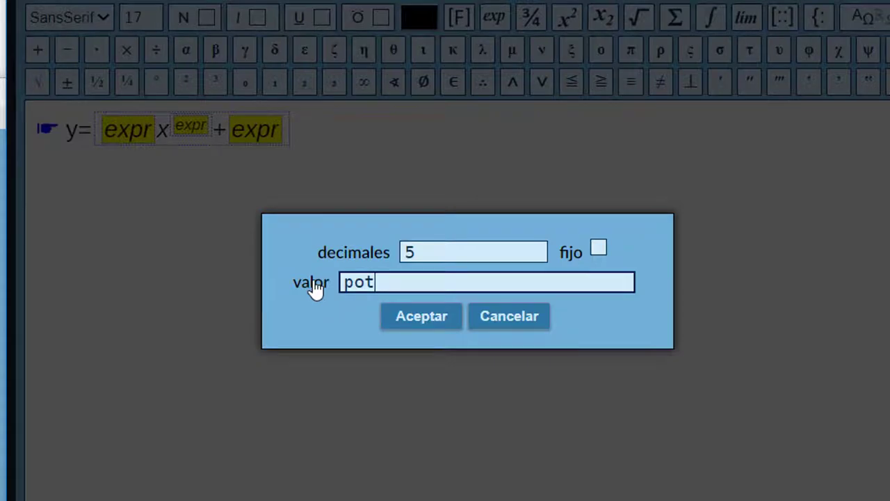
click(420, 318)
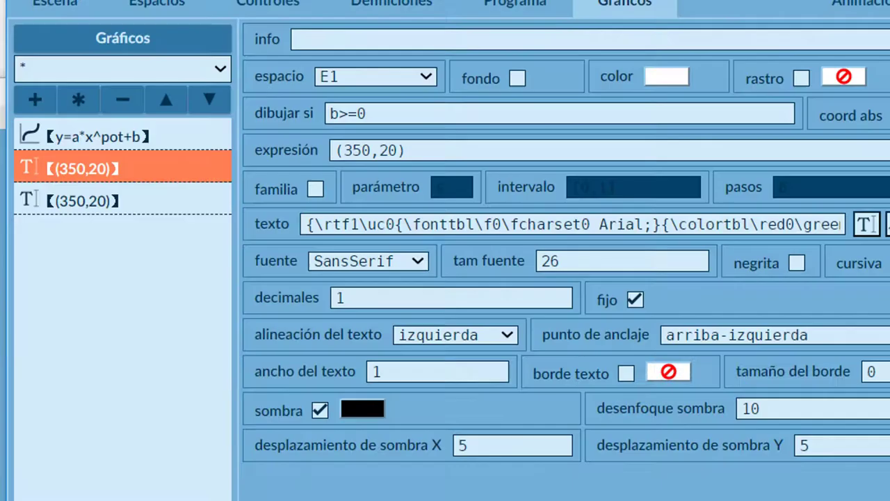
Set the exponent's value to pot in the equation text drawn when b<0, and accept the text
click(63, 202)
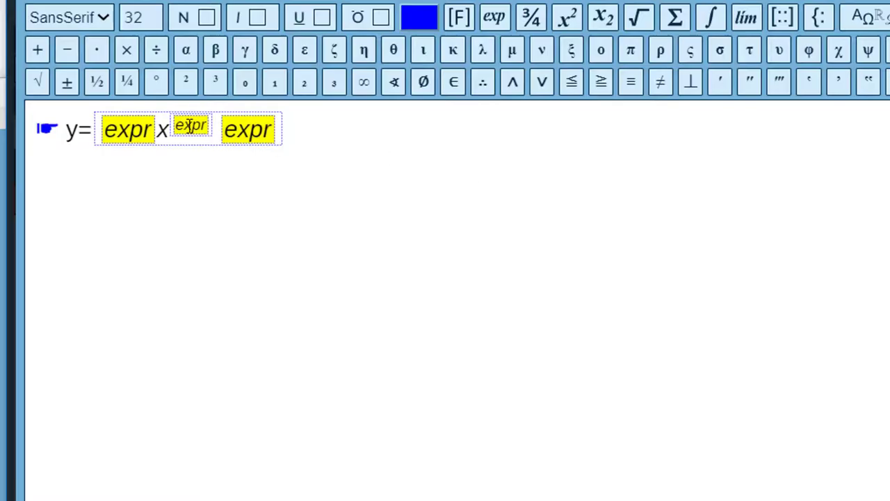
click(190, 127)
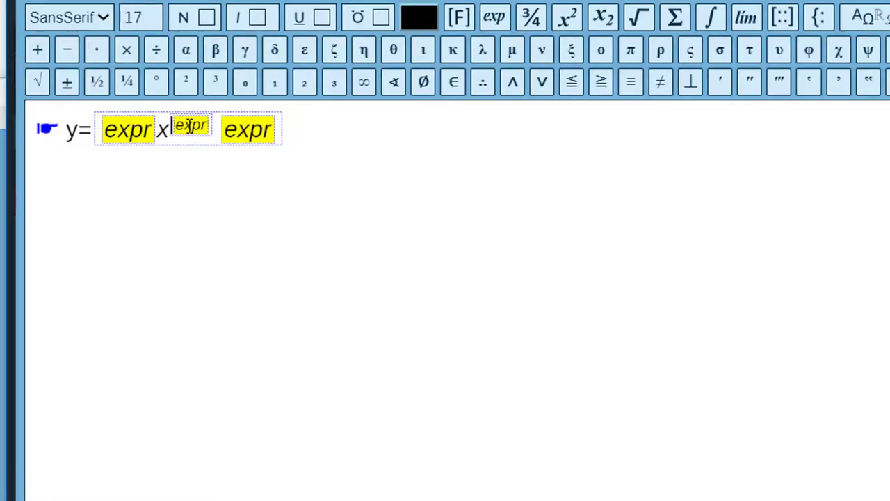
double_click(189, 127)
double_click(349, 281)
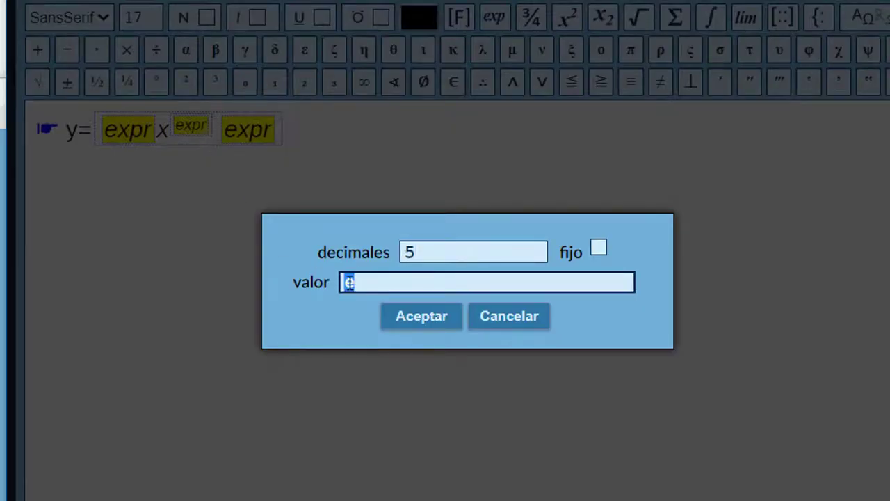
text(pot)
click(425, 322)
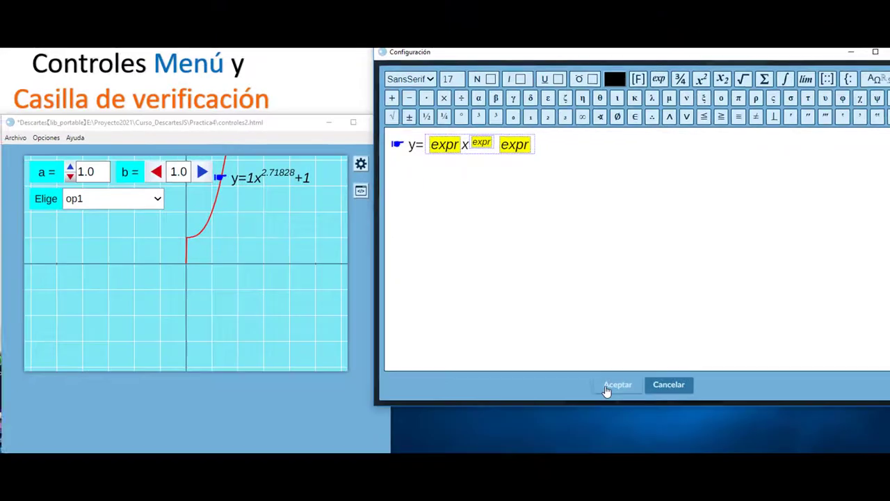
click(606, 392)
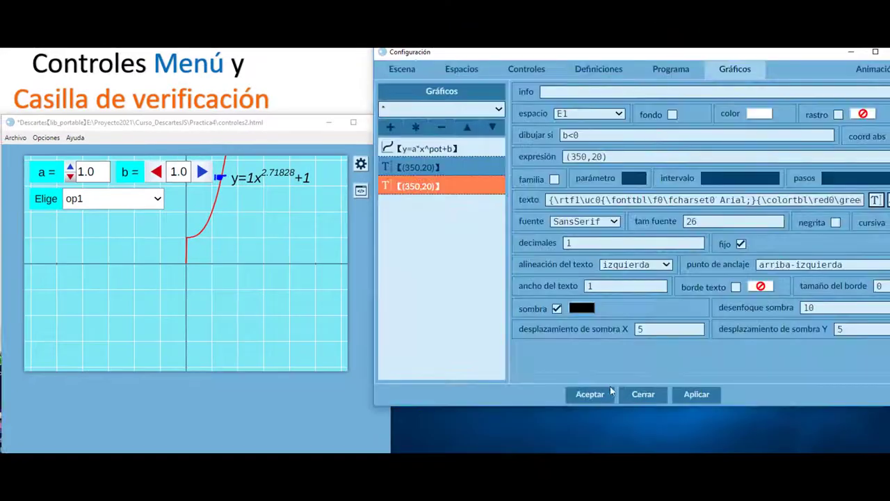
Apply the changes and try exponents 1, 3 and 4 in the scene's Elige menu
click(695, 394)
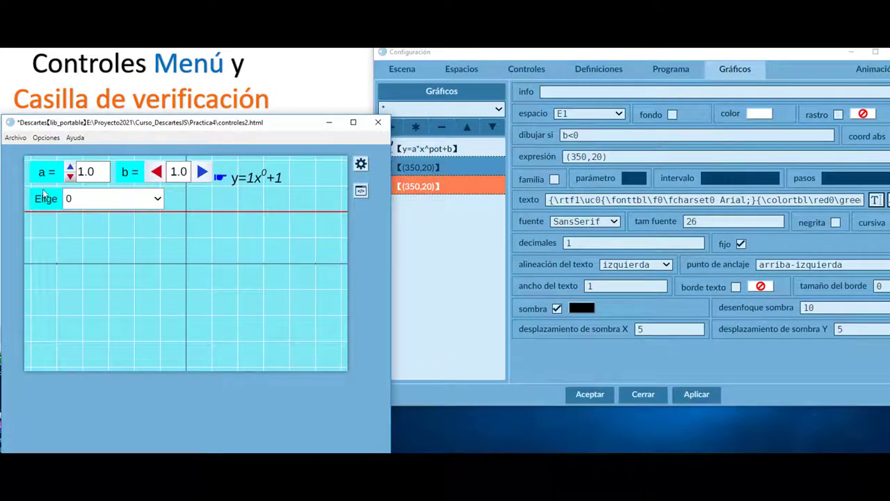
click(157, 199)
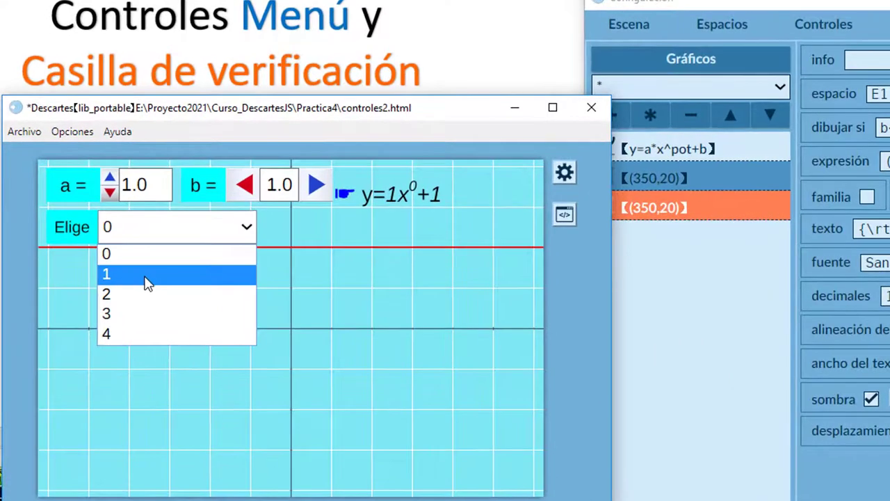
click(148, 282)
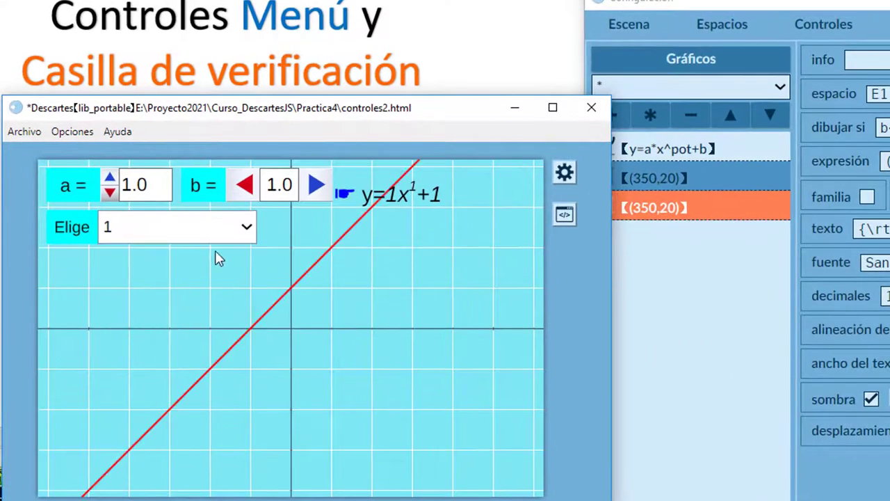
click(247, 228)
click(172, 322)
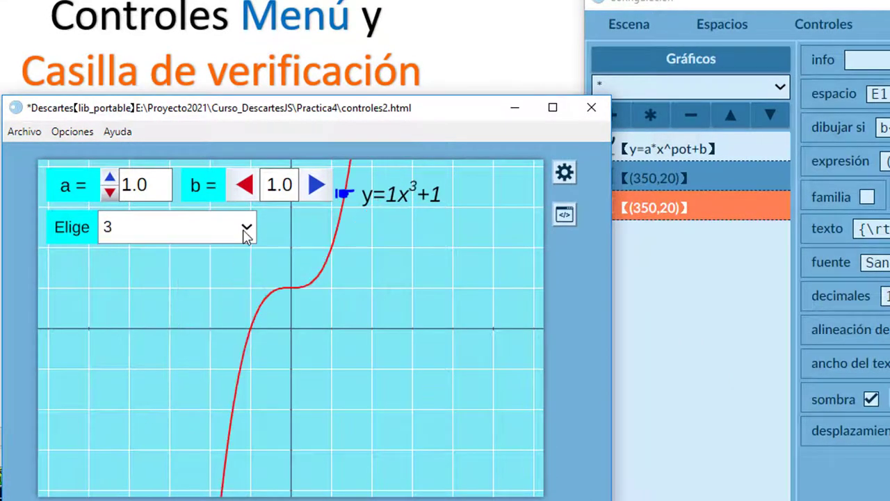
click(246, 229)
click(153, 339)
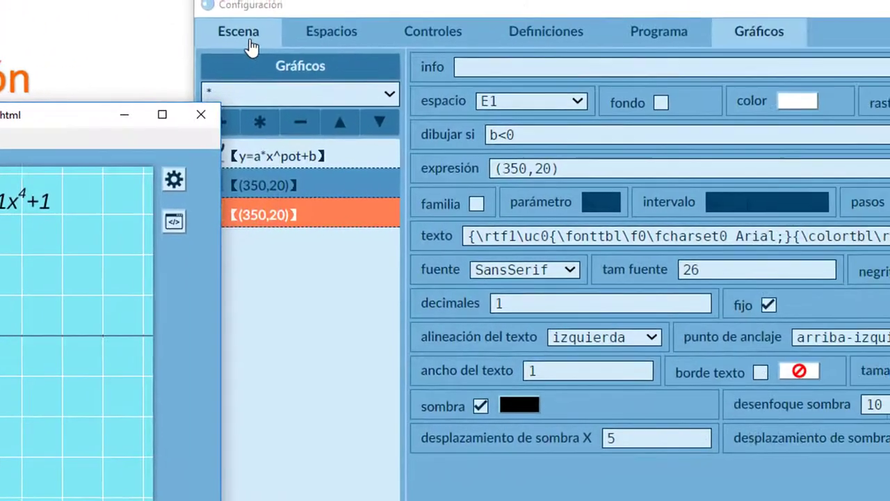
Set the scene's height to 600 and add an R2 space named controles
click(636, 31)
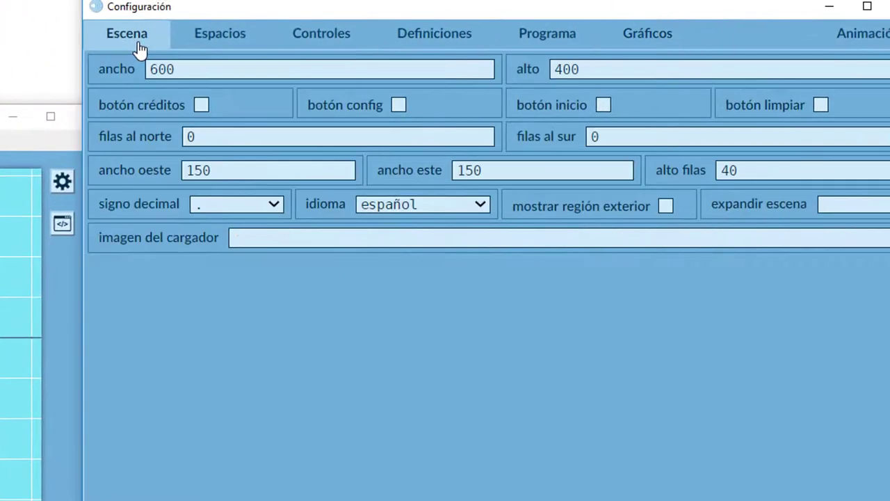
click(558, 70)
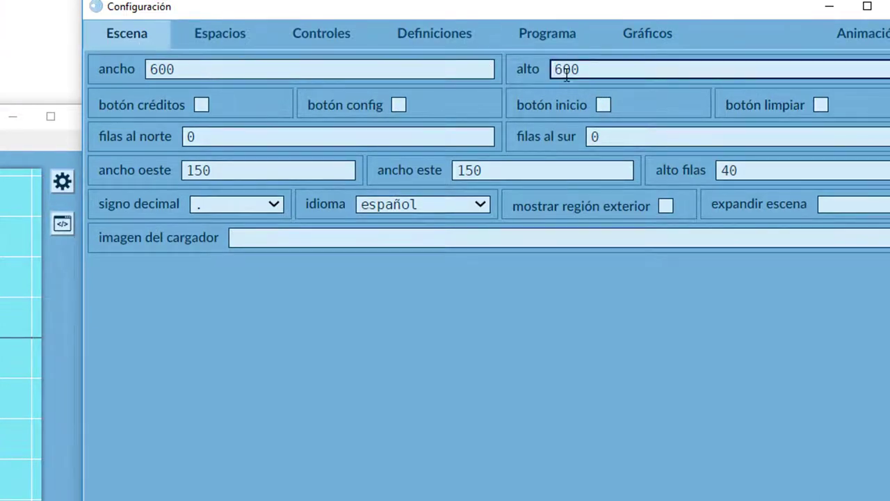
click(223, 36)
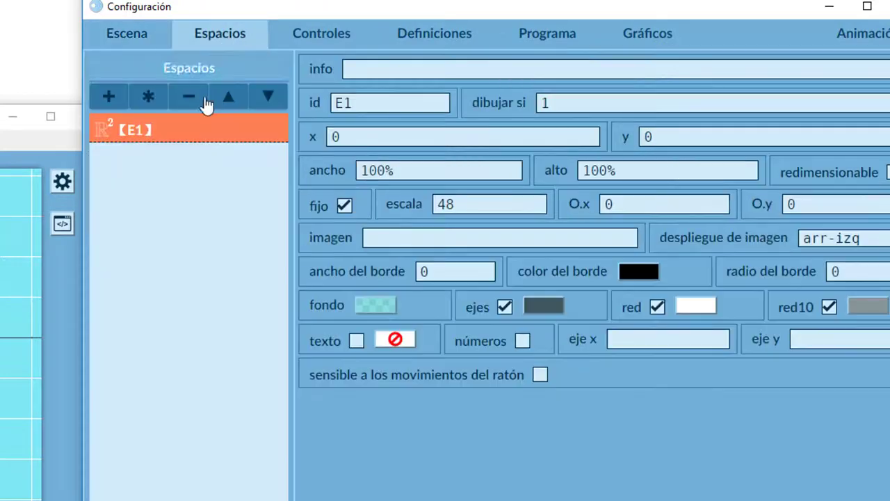
click(107, 100)
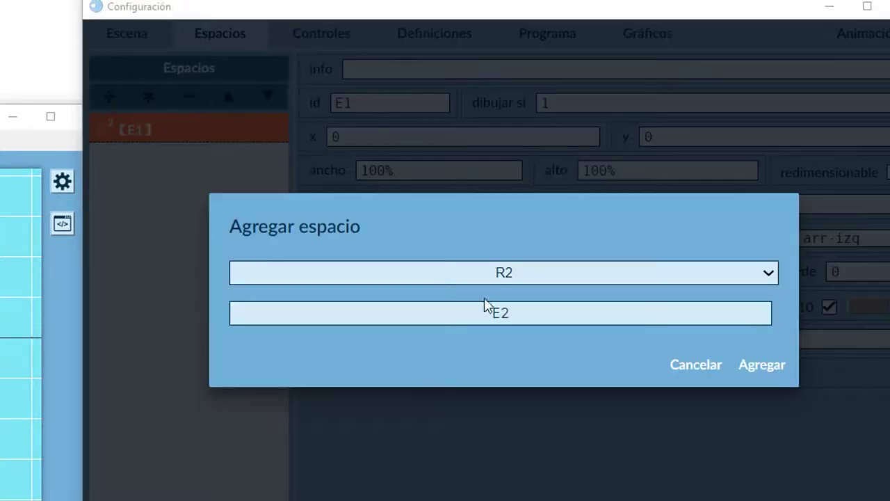
drag(521, 318, 484, 320)
text(co)
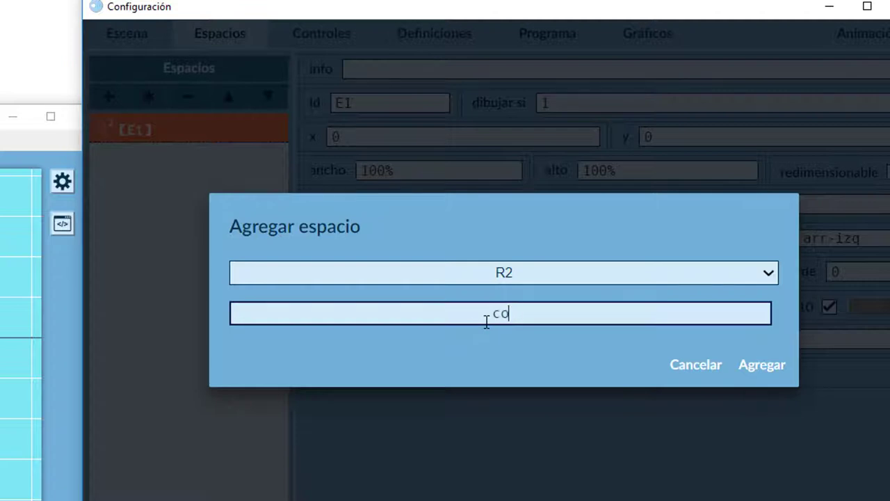
text(ntroles)
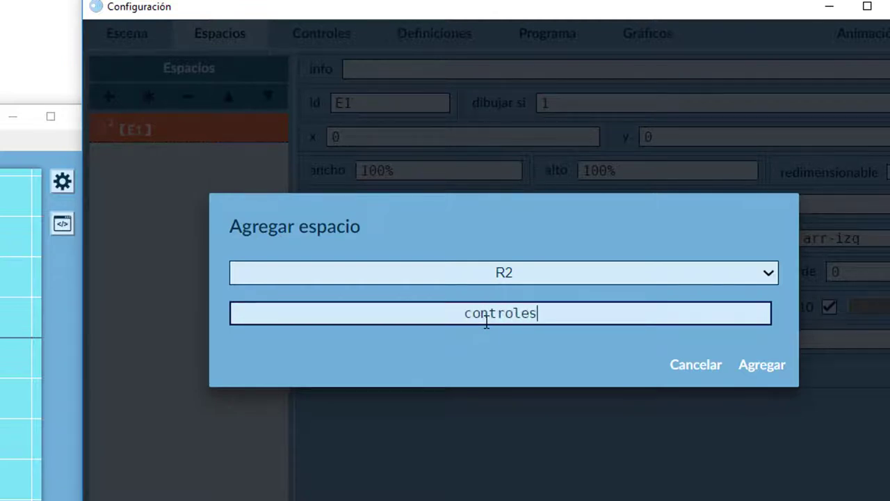
click(746, 372)
Set the controles space's y position to 110 and turn off its axes, grid and red10 grid
click(650, 136)
double_click(647, 139)
text(110)
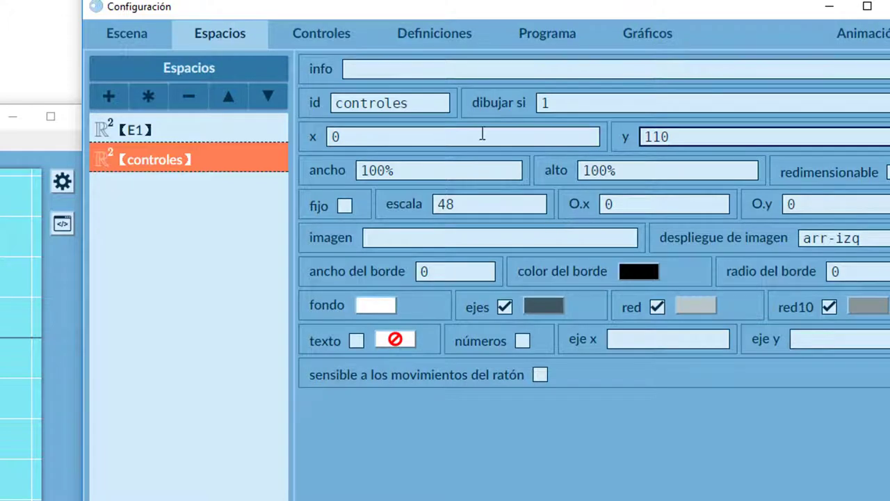
click(505, 307)
click(657, 307)
click(830, 308)
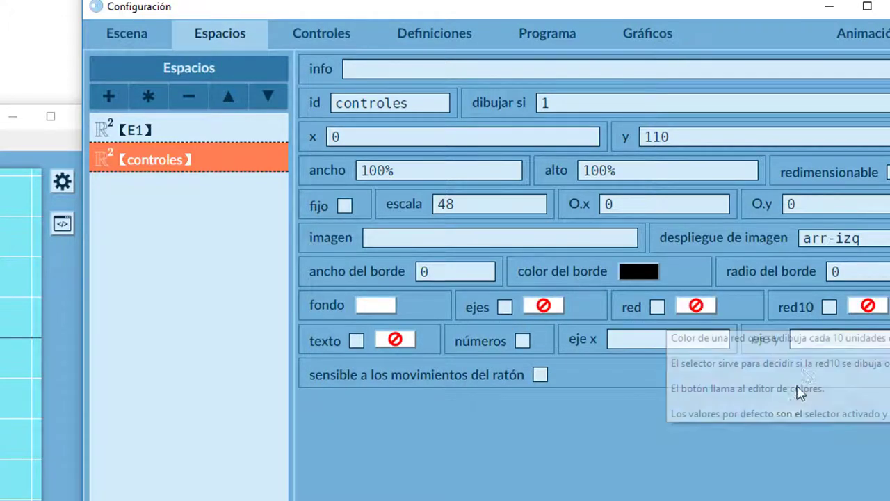
Copy the background colour of space E1 and apply it as the background of the controles space
click(137, 131)
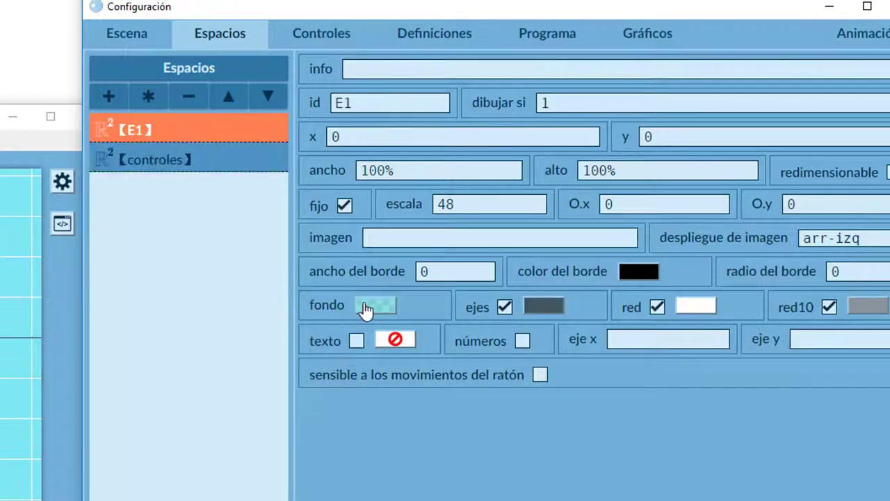
click(370, 310)
click(533, 184)
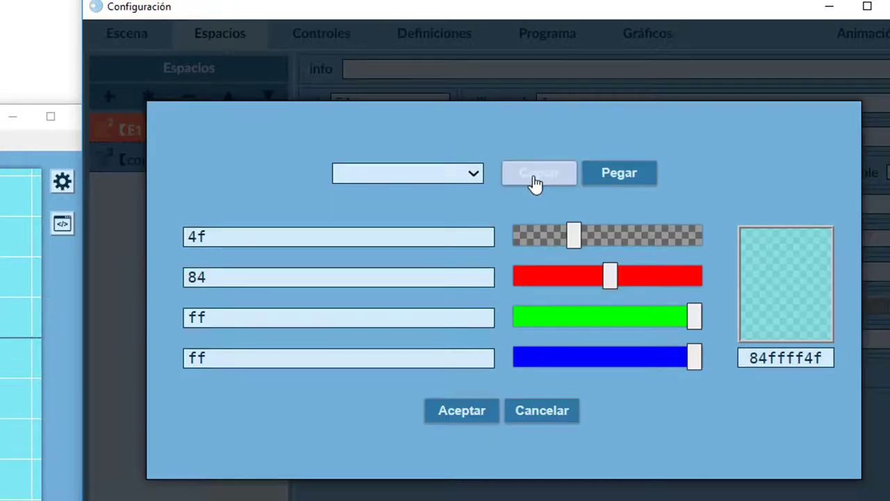
click(533, 418)
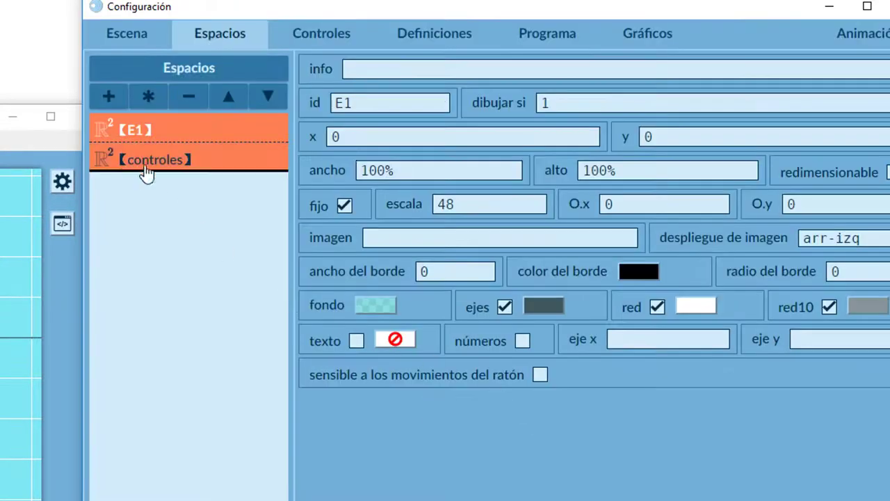
click(132, 167)
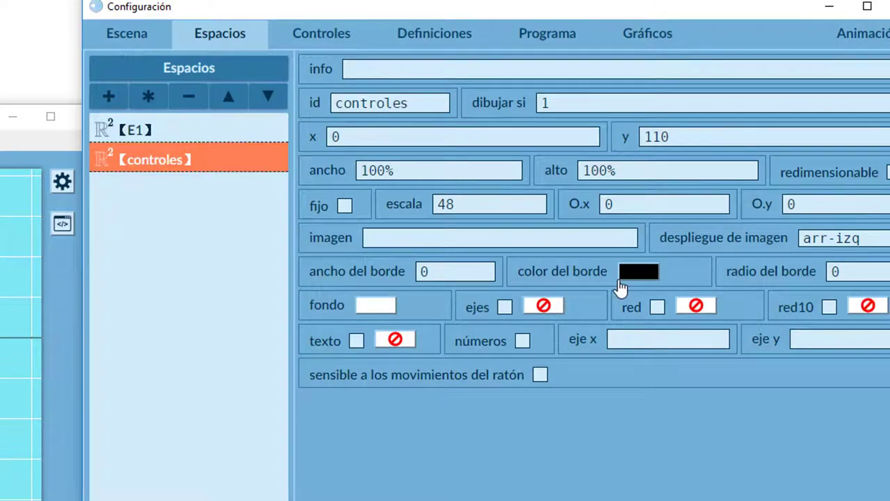
click(378, 308)
click(616, 184)
click(452, 417)
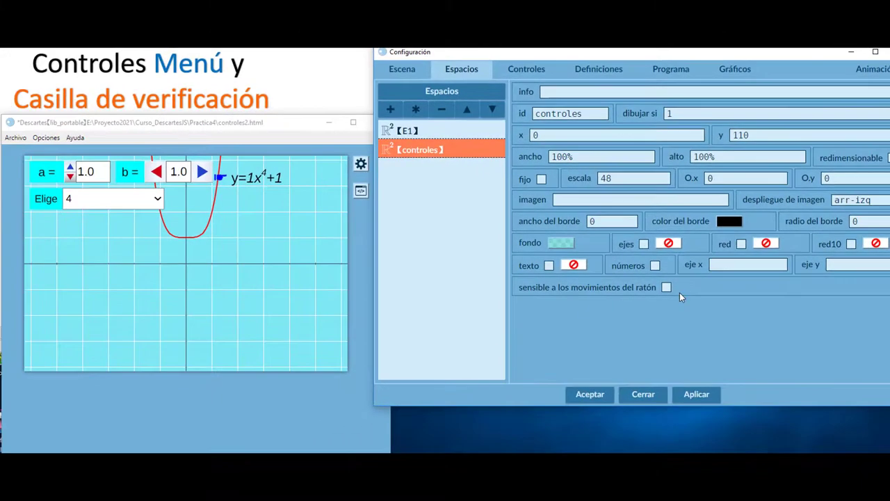
Assign the a, b and pot controls to the controles space and apply the changes
click(531, 76)
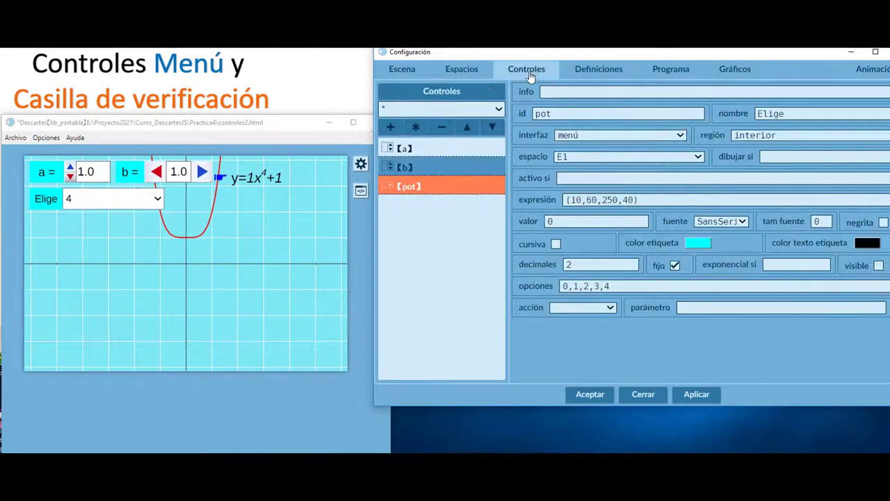
click(418, 148)
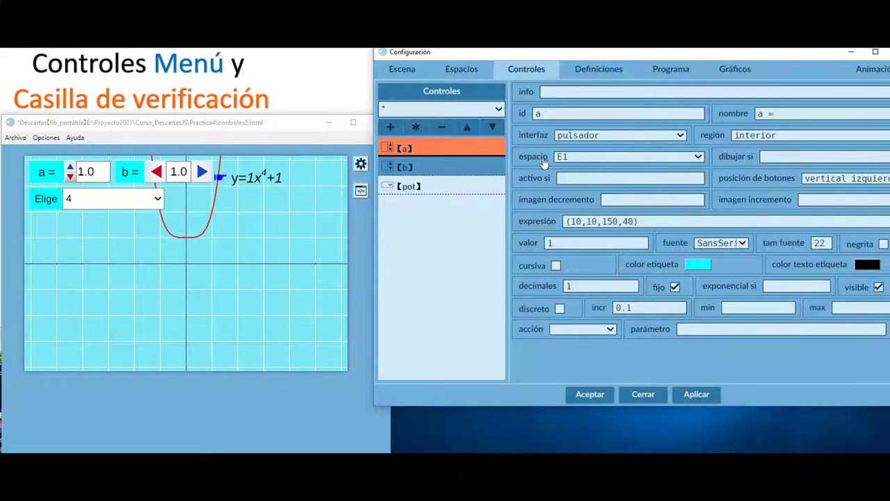
click(699, 160)
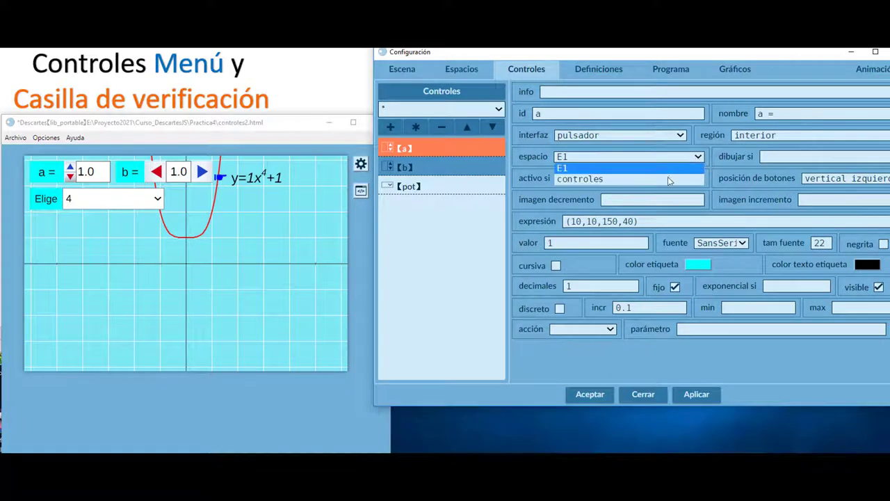
click(665, 179)
click(437, 168)
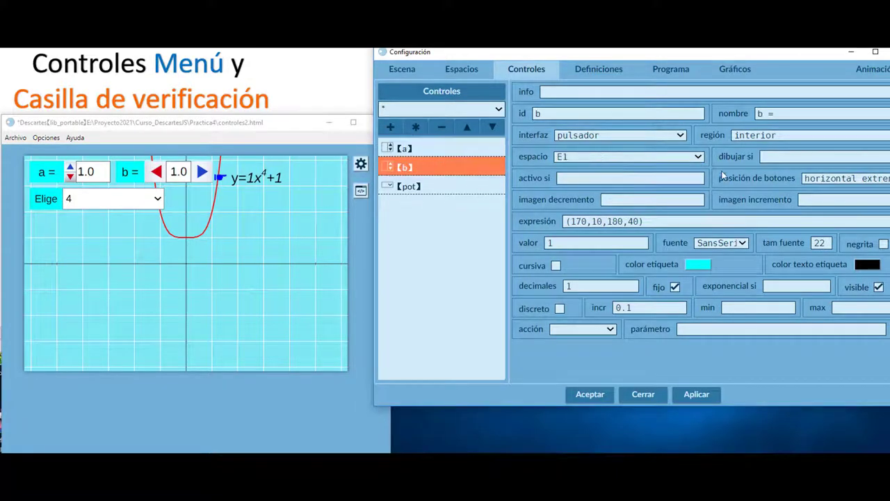
click(699, 158)
click(644, 179)
click(439, 186)
click(699, 158)
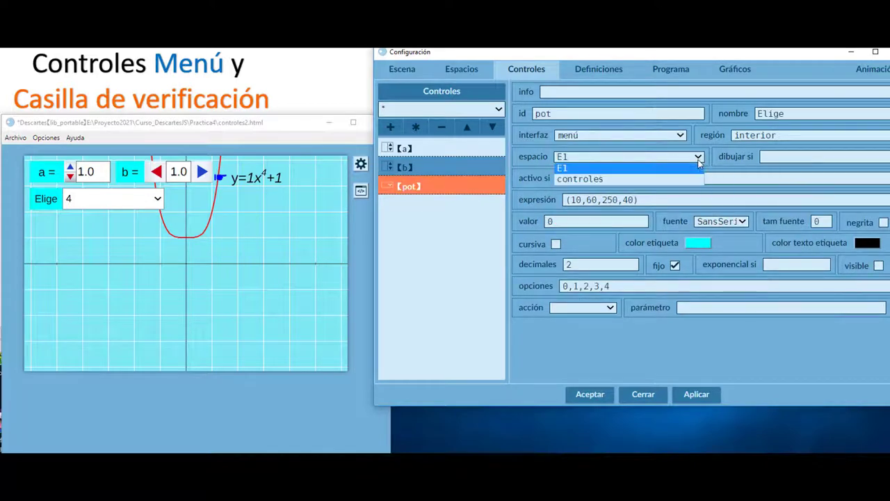
click(632, 178)
click(692, 394)
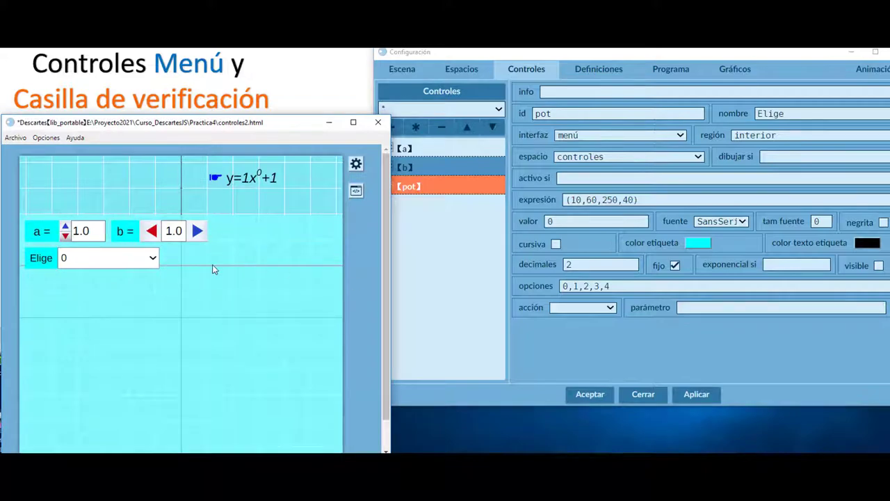
Set the controles space's y position to 0 and its height to 110, and apply the changes
click(462, 80)
click(417, 82)
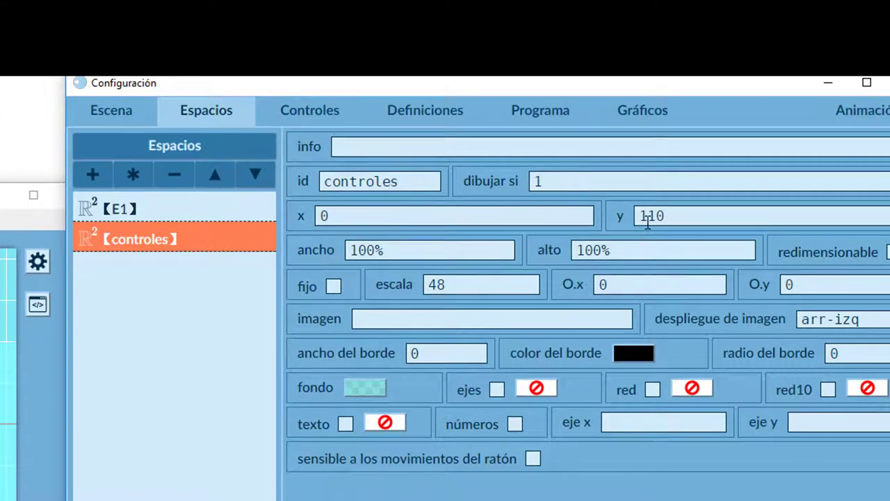
drag(672, 220, 619, 235)
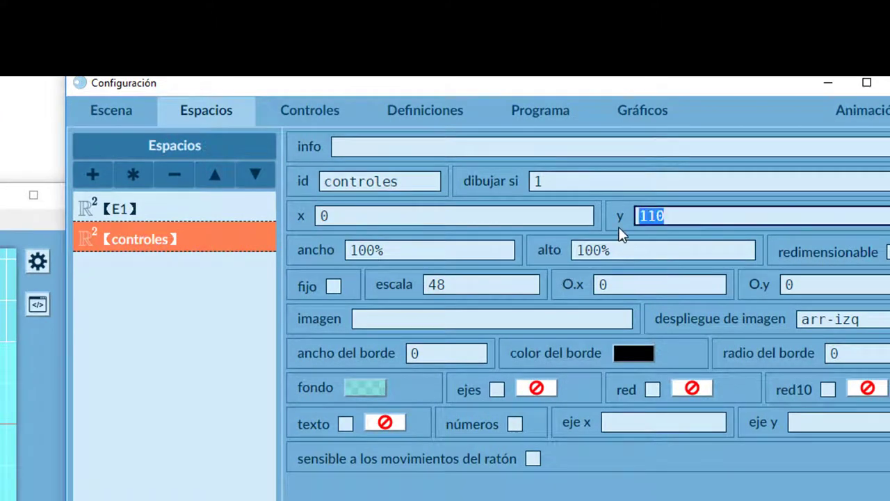
text(0)
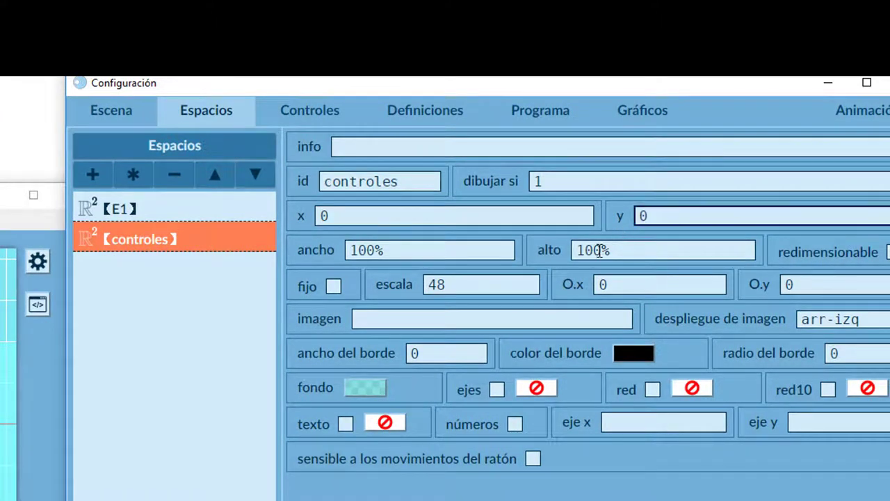
drag(623, 250, 549, 261)
text(110)
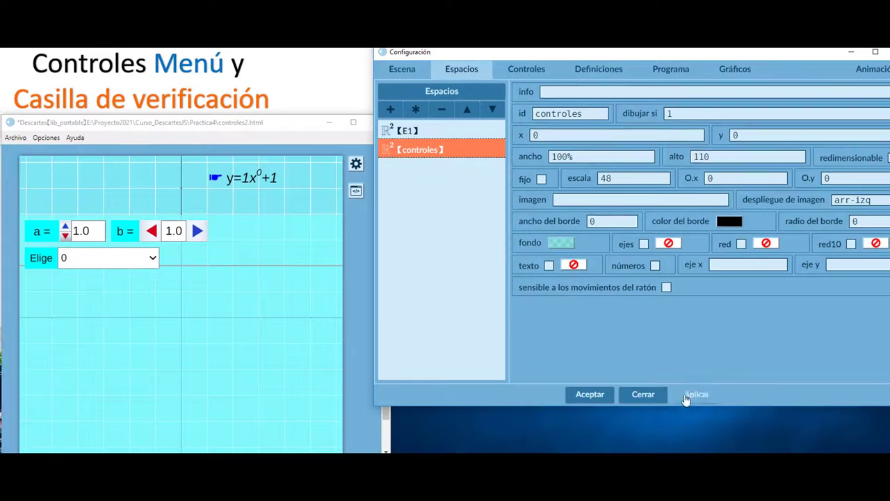
click(654, 482)
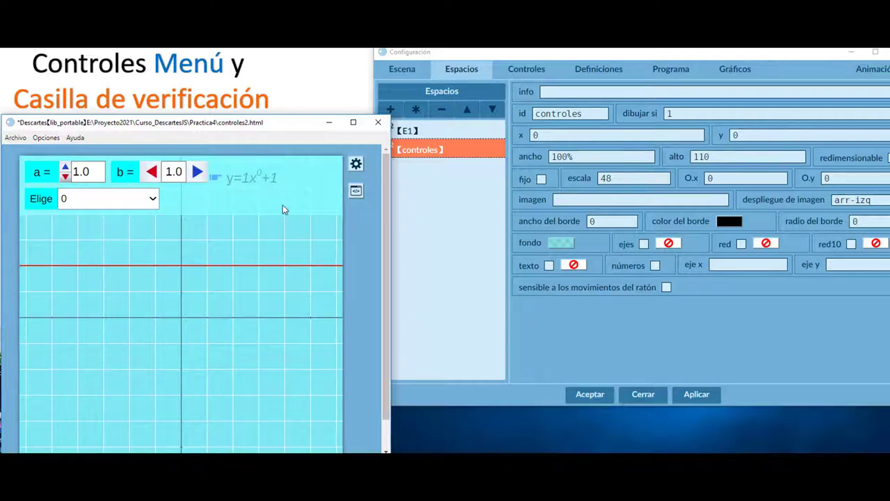
Set space E1's y position to 110 and its height to 490, and apply the changes
click(427, 133)
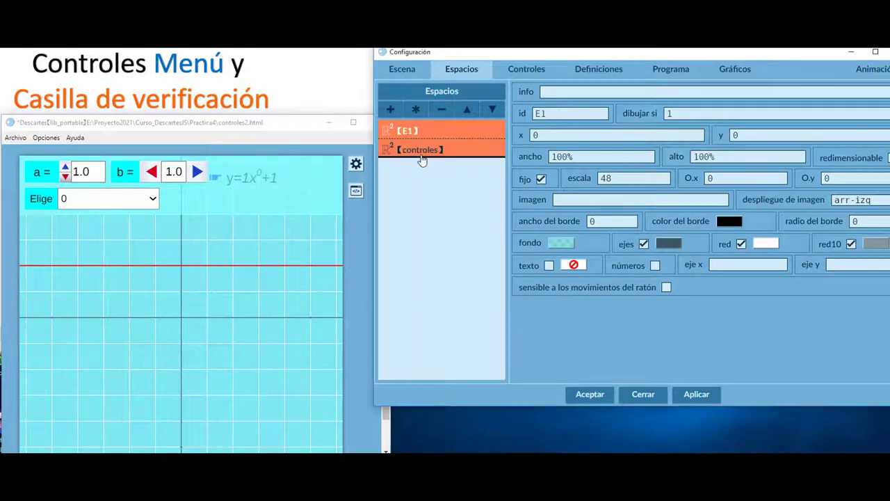
click(735, 135)
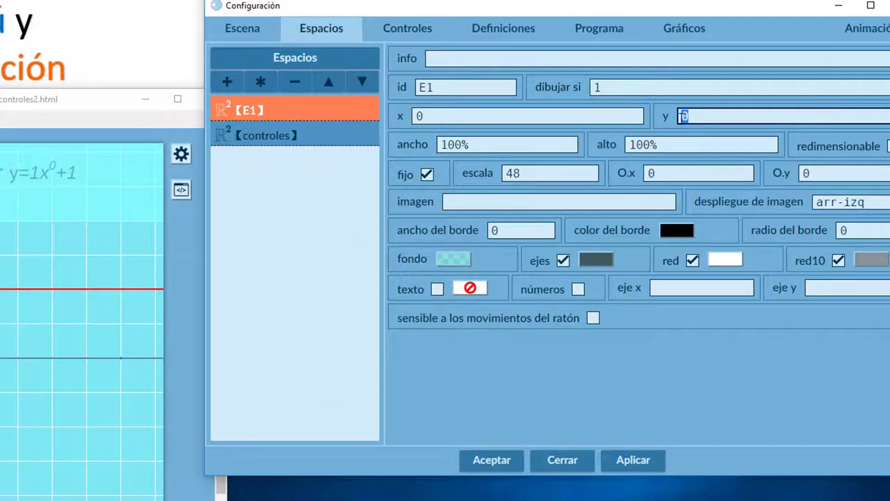
text(110)
click(669, 145)
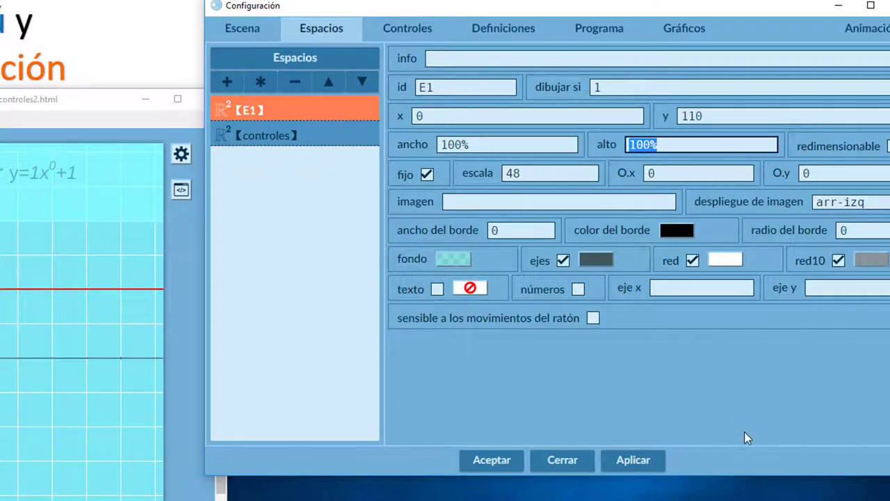
text(490)
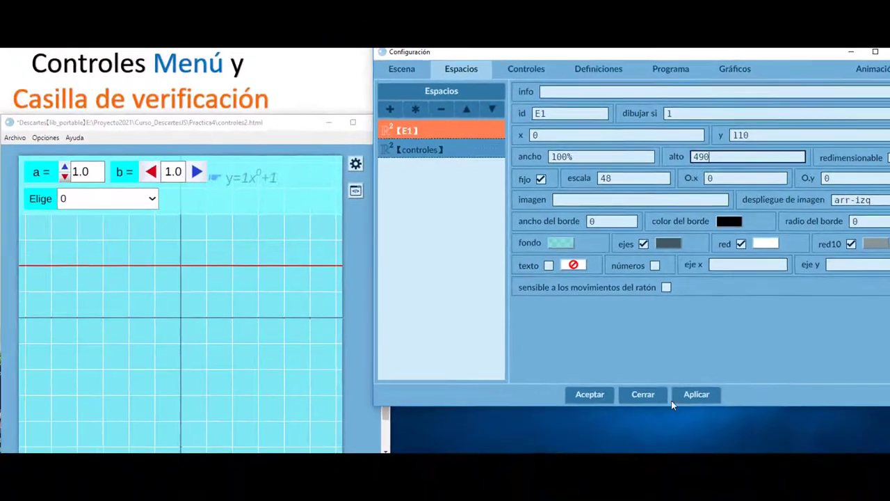
click(693, 396)
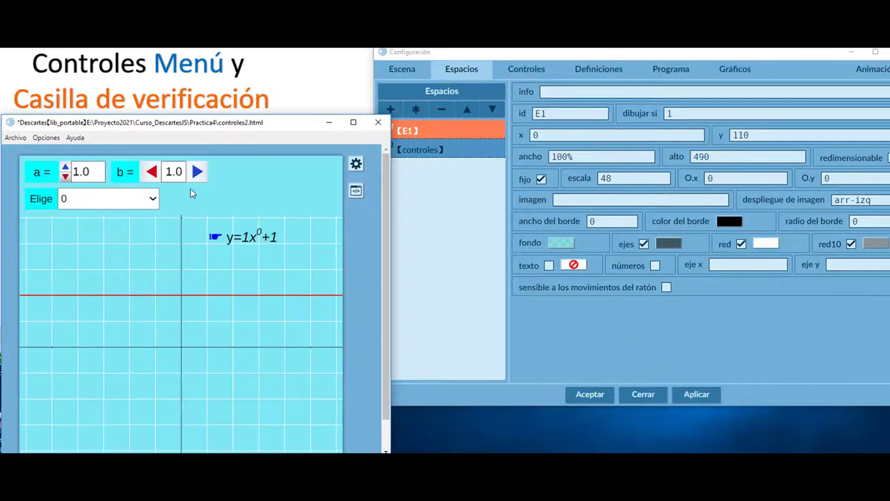
Test the b control in the scene by raising its value to 1.3
click(198, 172)
click(197, 171)
click(197, 172)
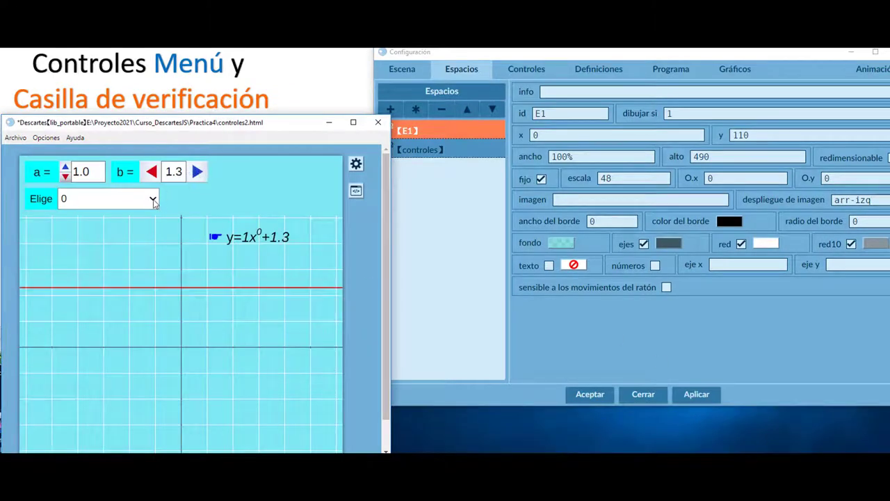
Test the Elige menu in the scene by choosing exponent 3
click(153, 199)
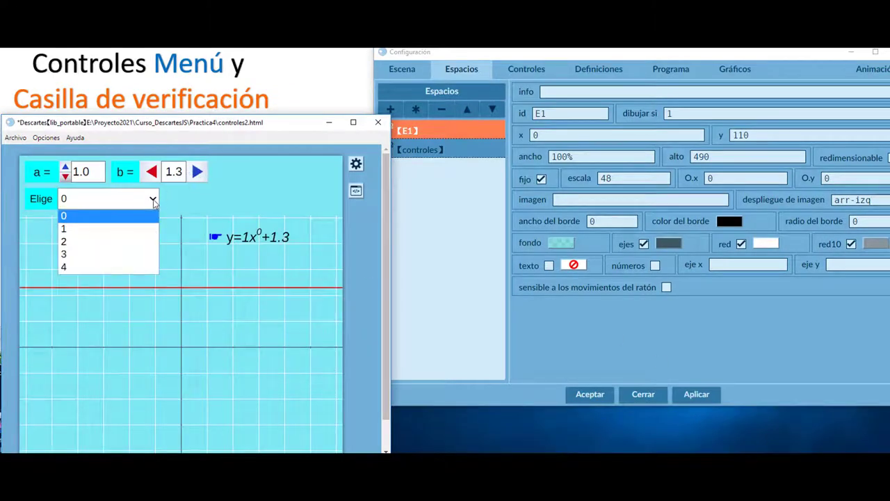
click(104, 254)
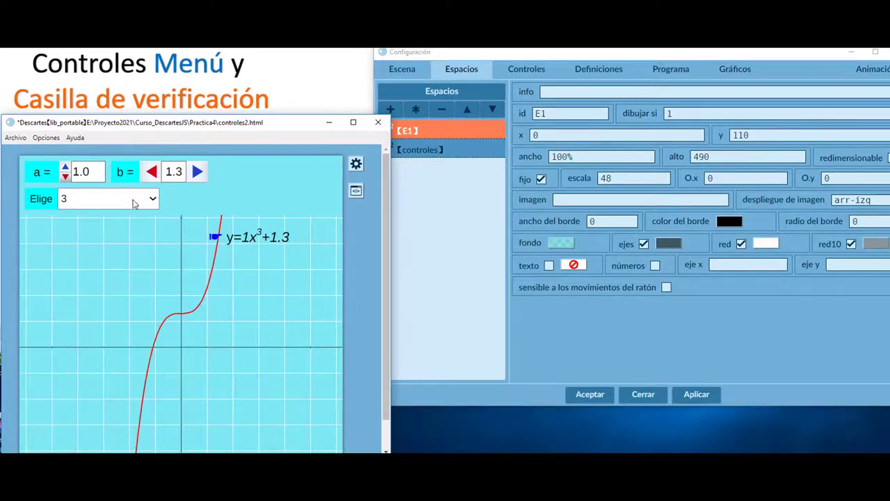
Replace the pot menu's options with constante,lineal,cuadrática,cúbica,bicuadrática and apply the changes
click(442, 175)
click(529, 73)
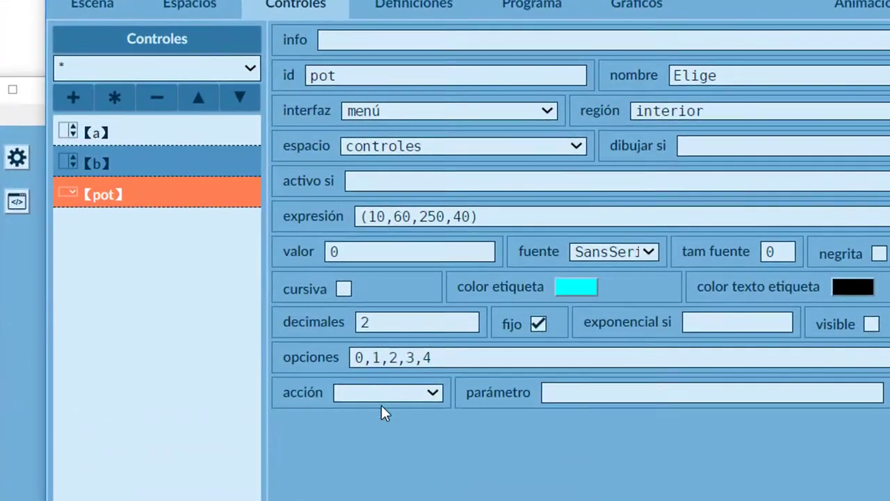
click(361, 357)
double_click(358, 357)
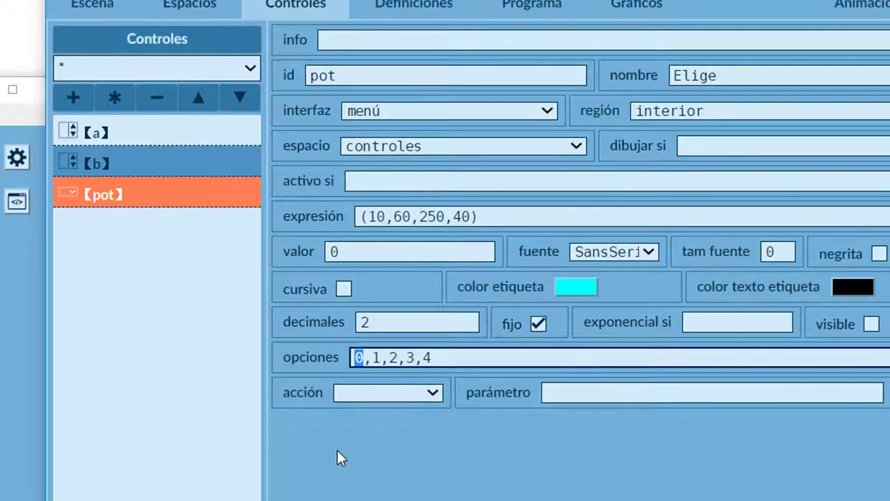
text(consta)
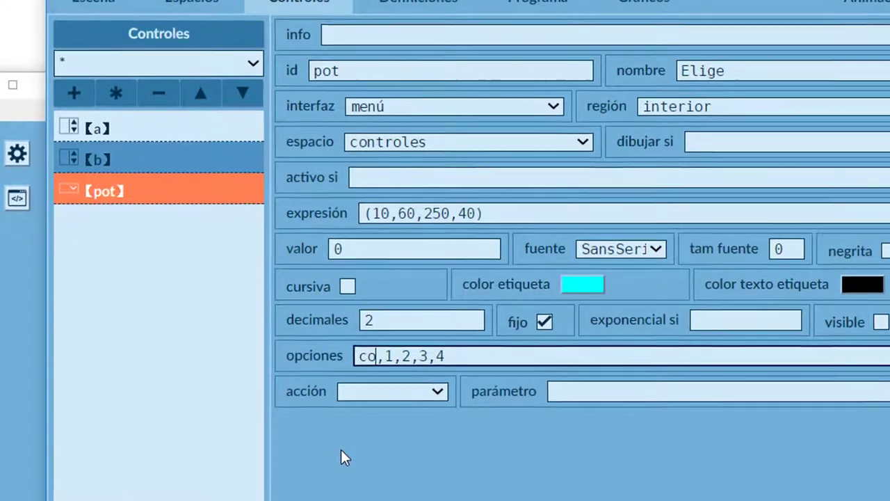
text(nte)
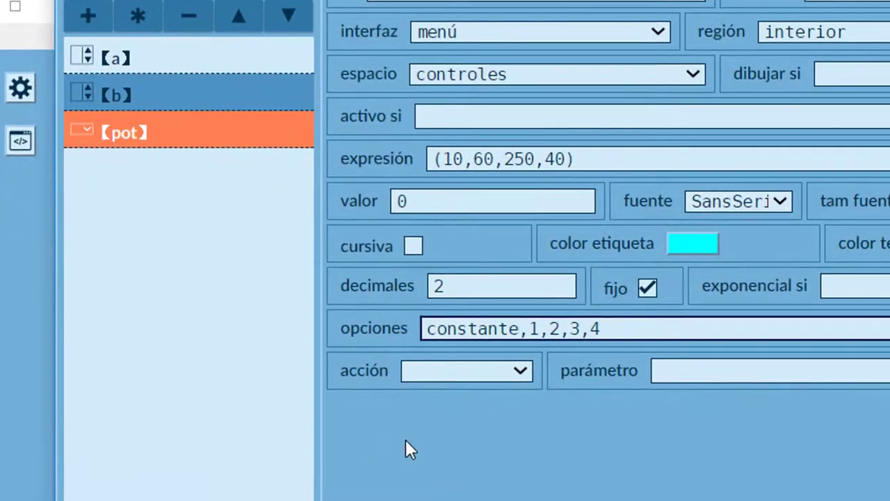
double_click(534, 328)
text(lineal)
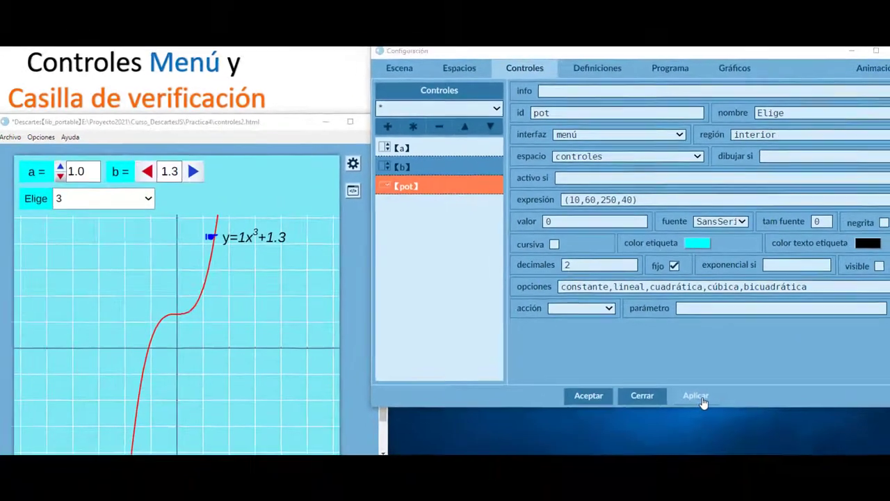
click(699, 395)
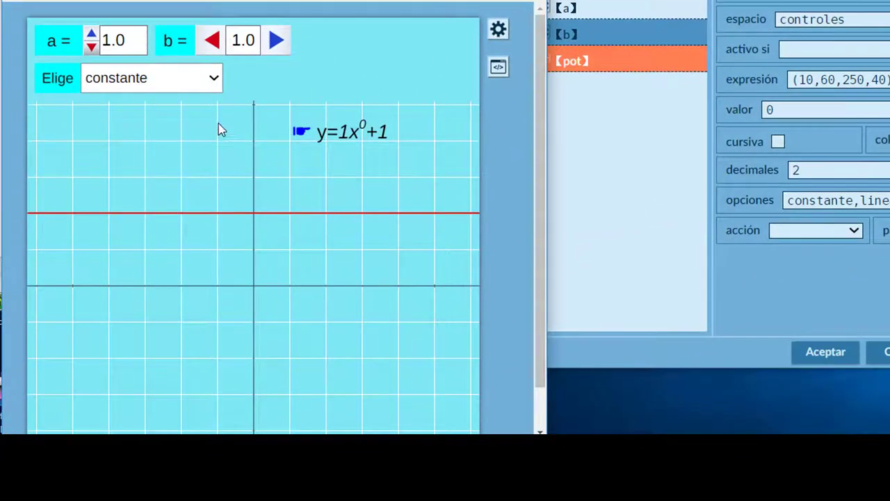
Test the Elige menu in the scene by choosing cúbica and then bicuadrática
click(214, 79)
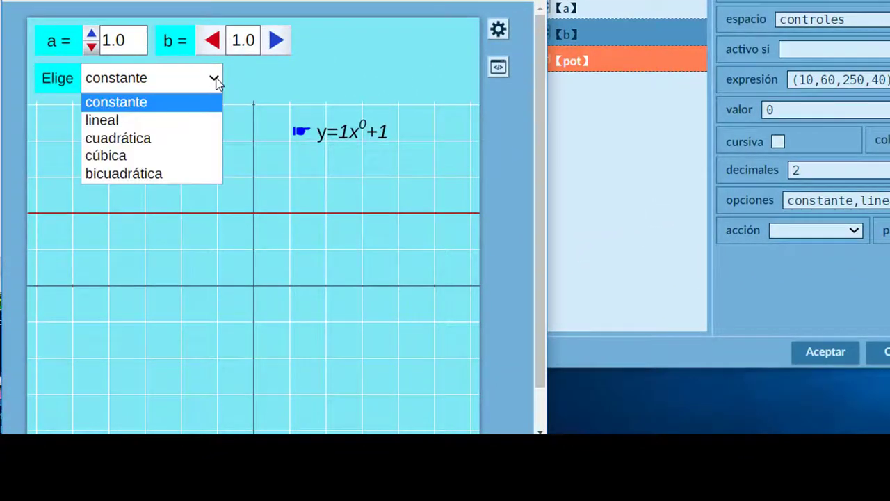
click(135, 154)
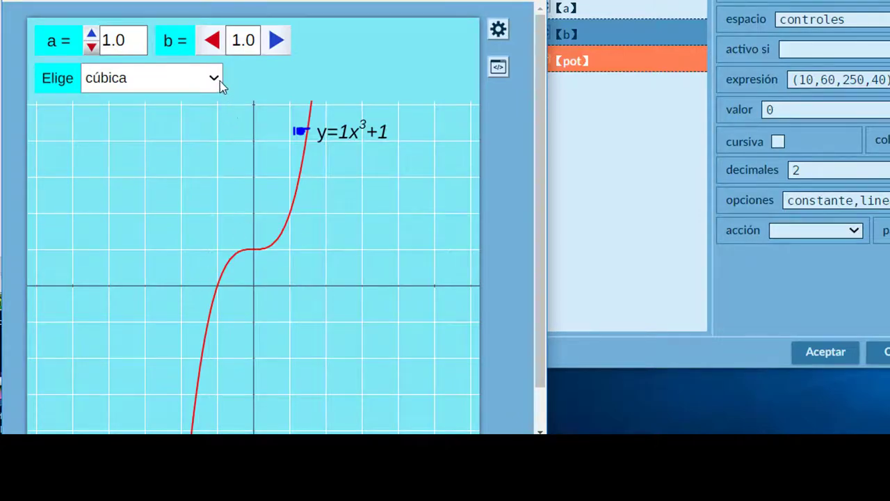
click(218, 82)
click(164, 176)
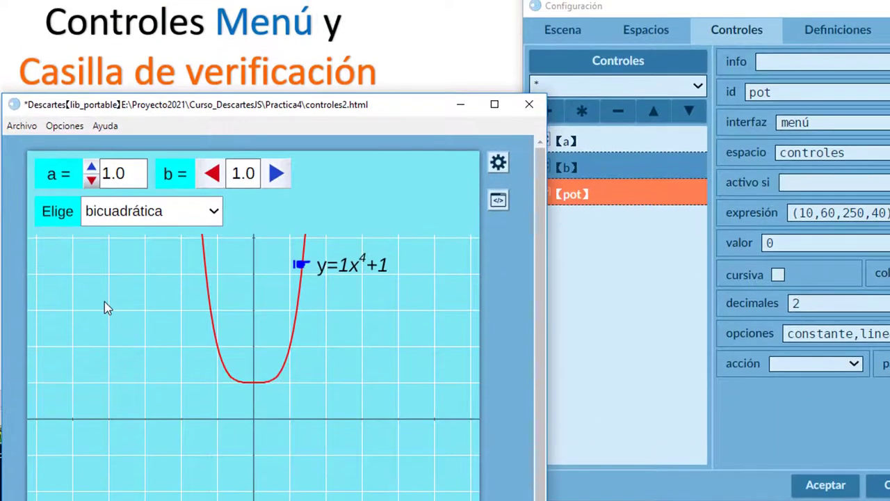
Add a casilla de verificación control with the identifier muestra
click(838, 415)
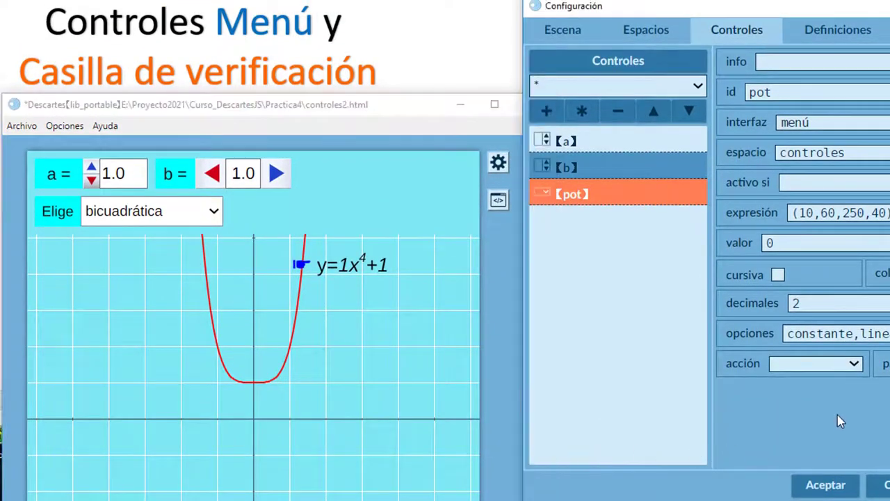
click(547, 112)
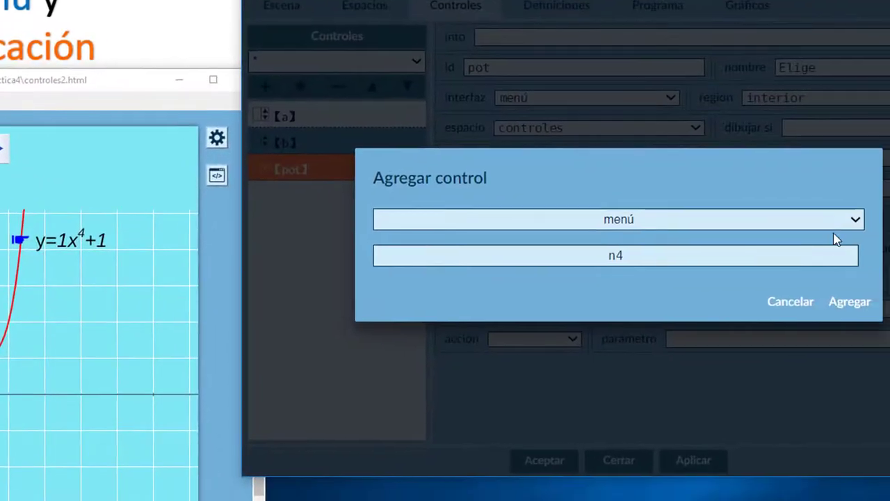
click(855, 219)
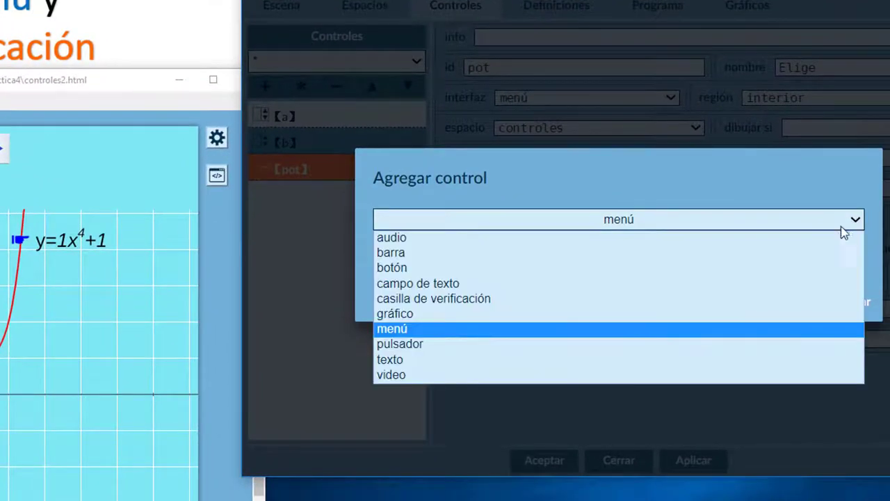
click(478, 299)
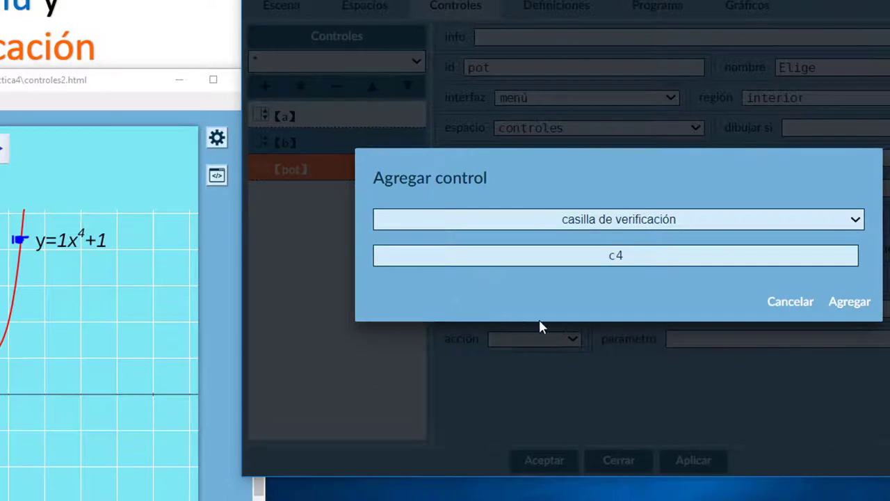
click(628, 259)
drag(628, 258, 606, 258)
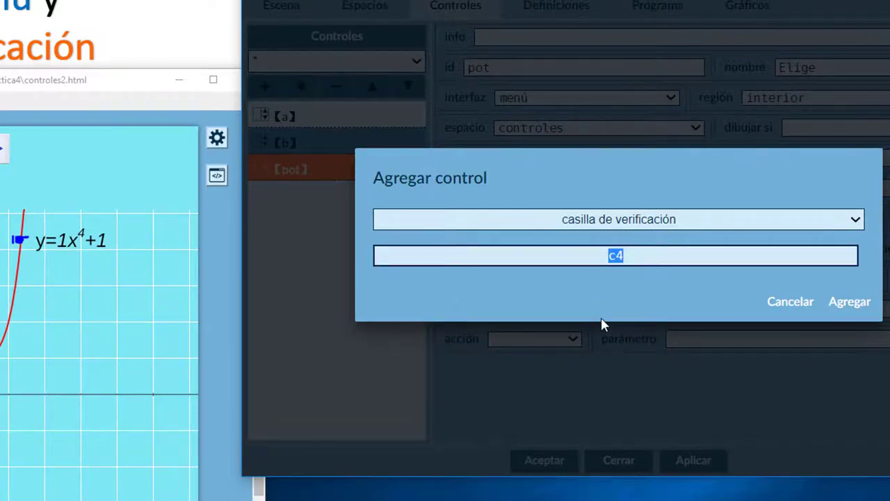
text(ver)
key(BackSpace)
key(BackSpace)
text(muestra)
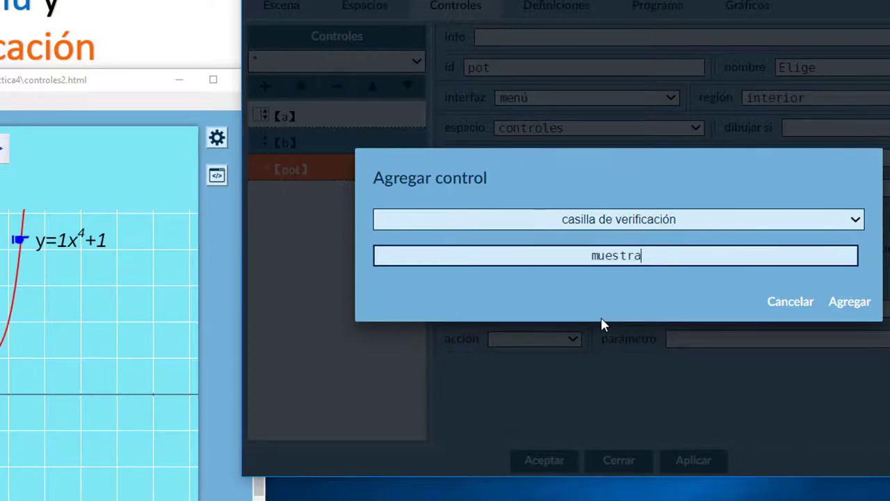
click(842, 305)
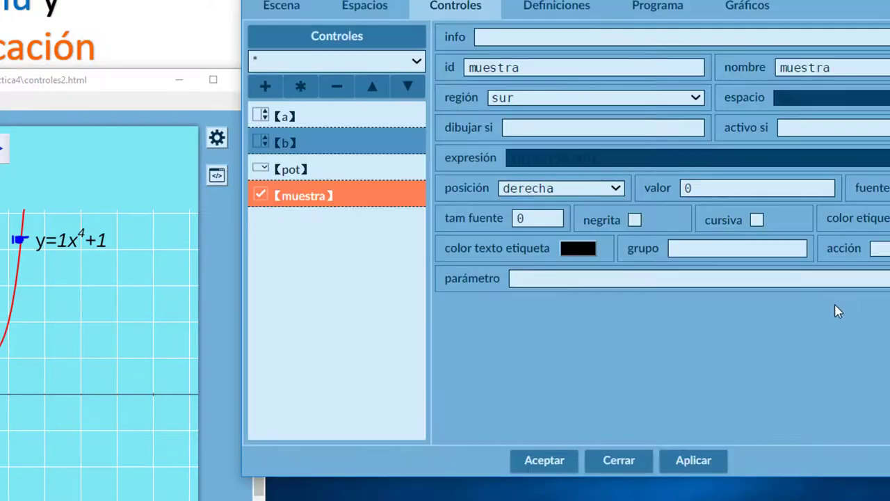
Set the muestra checkbox's region to interior and assign it to the controles space
click(696, 98)
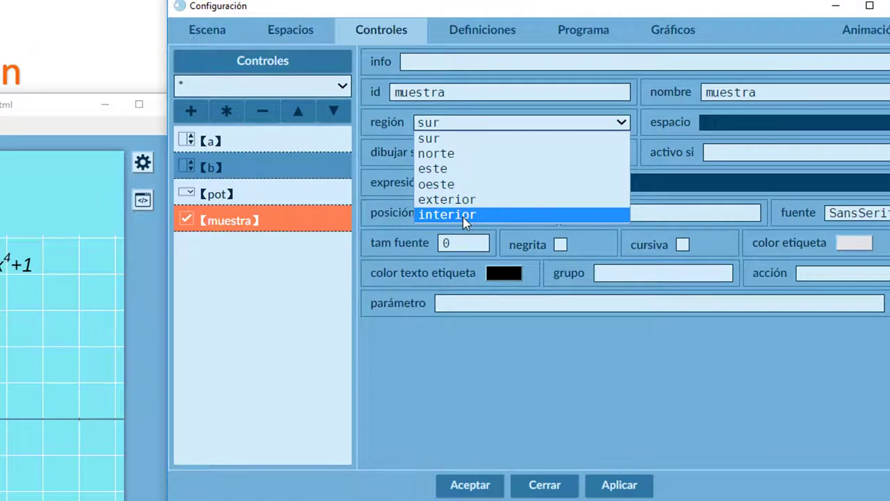
click(463, 213)
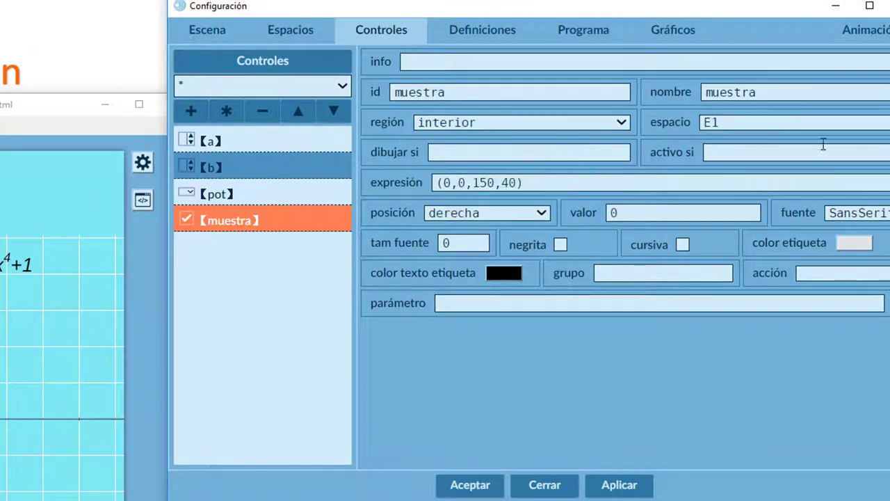
click(814, 121)
click(816, 155)
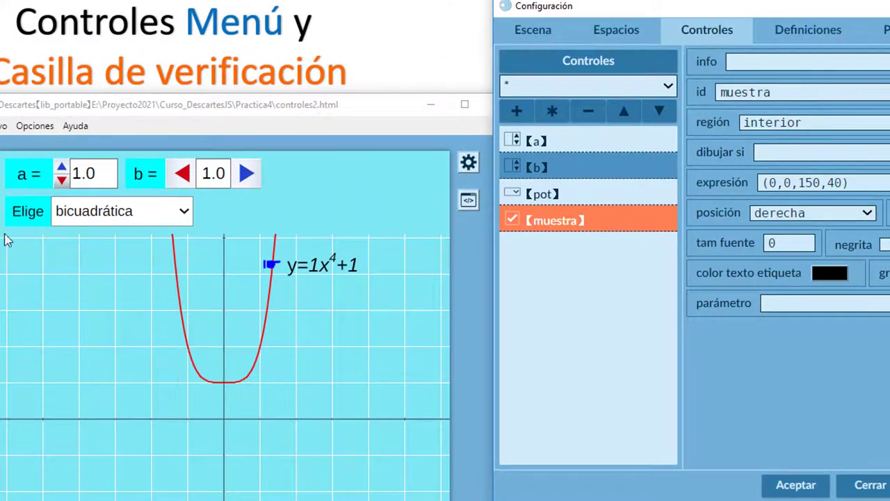
Set the muestra checkbox's expression to (270,60,150,40), placing it beside the pot menu
click(785, 184)
text(6)
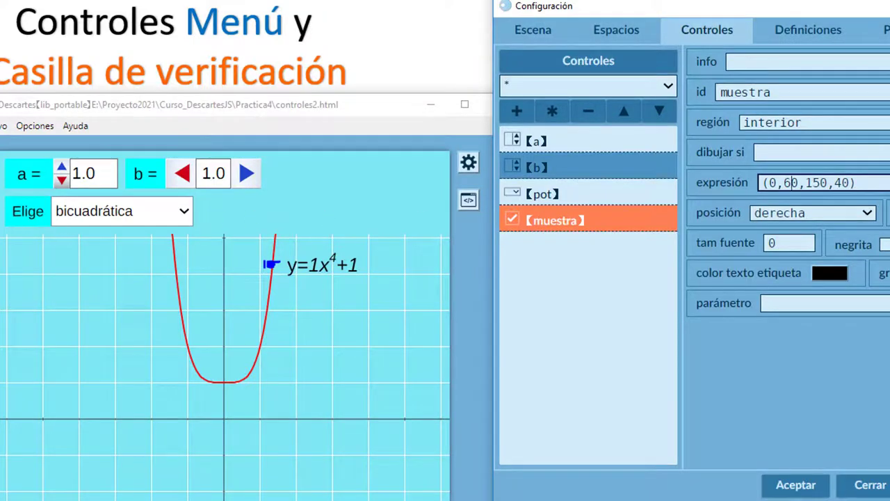
click(602, 199)
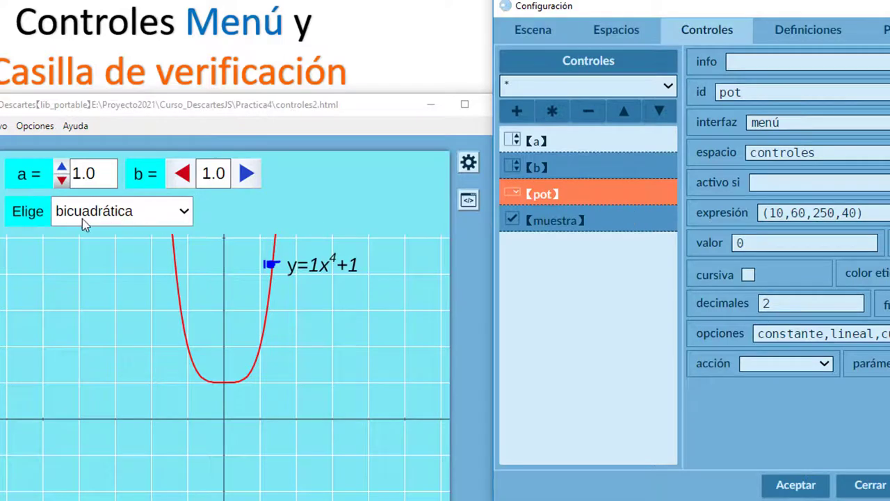
click(563, 228)
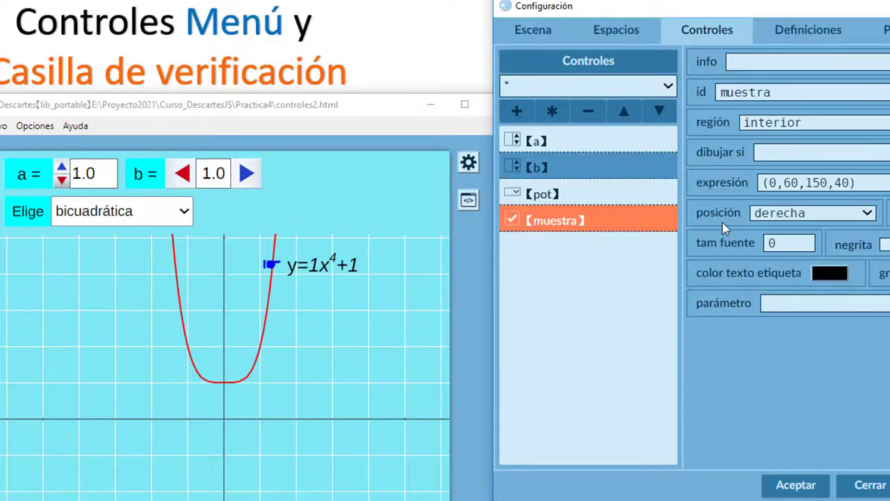
click(770, 185)
text(27)
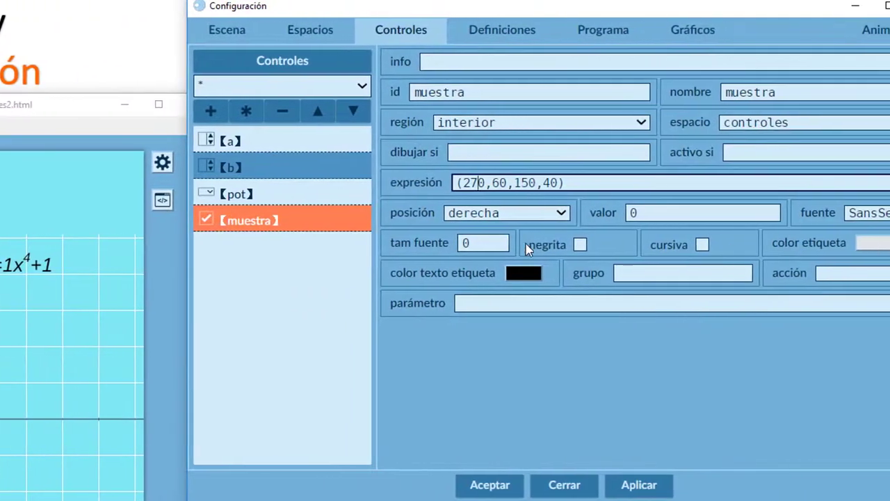
Set the muestra checkbox's label colour to cyan, matching the pot menu, and apply the changes
click(243, 195)
click(251, 220)
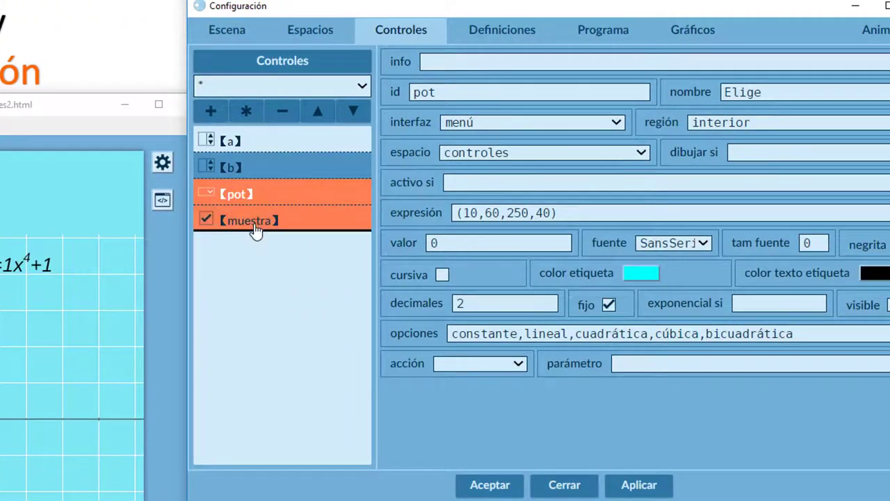
click(873, 243)
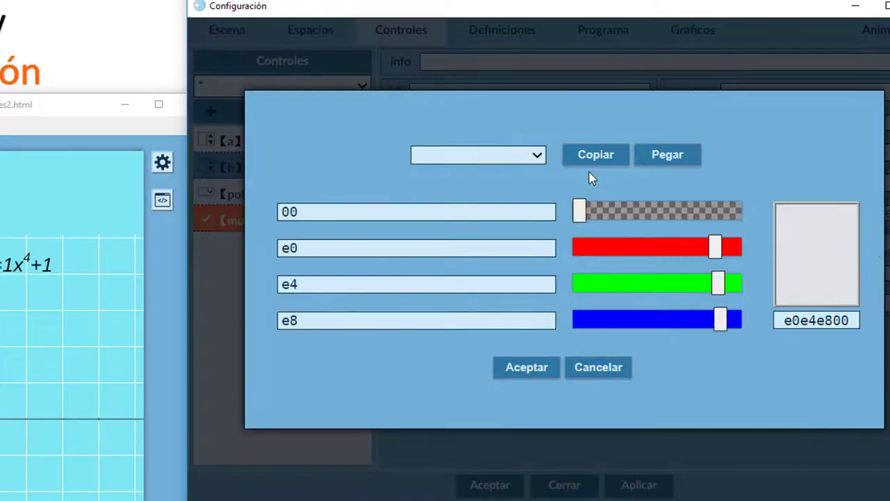
click(538, 155)
click(477, 241)
click(523, 372)
click(638, 485)
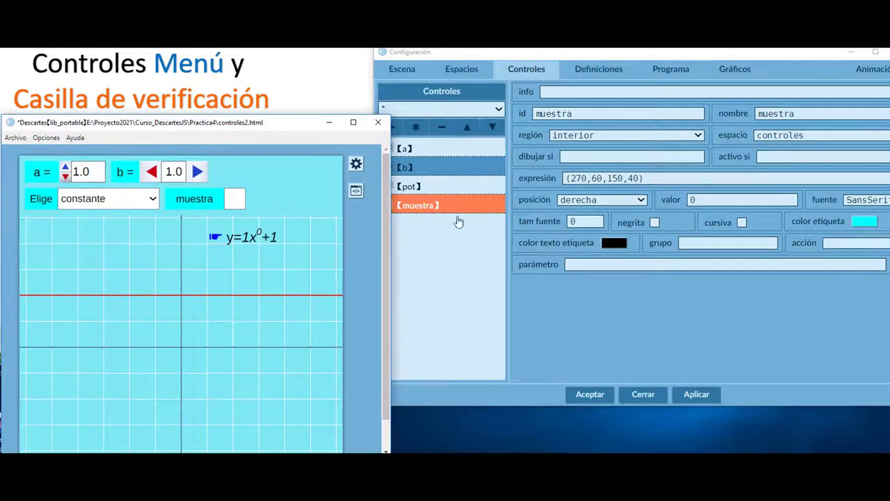
Set the muestra checkbox's displayed name to "Muestra ecuación" and its width to 250, and apply the changes
click(801, 117)
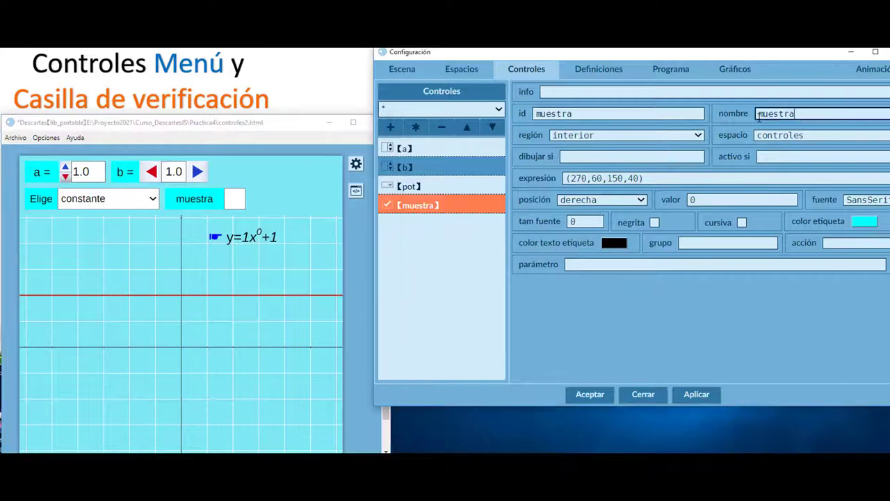
click(758, 115)
key(Delete)
text(Muestra ecuación)
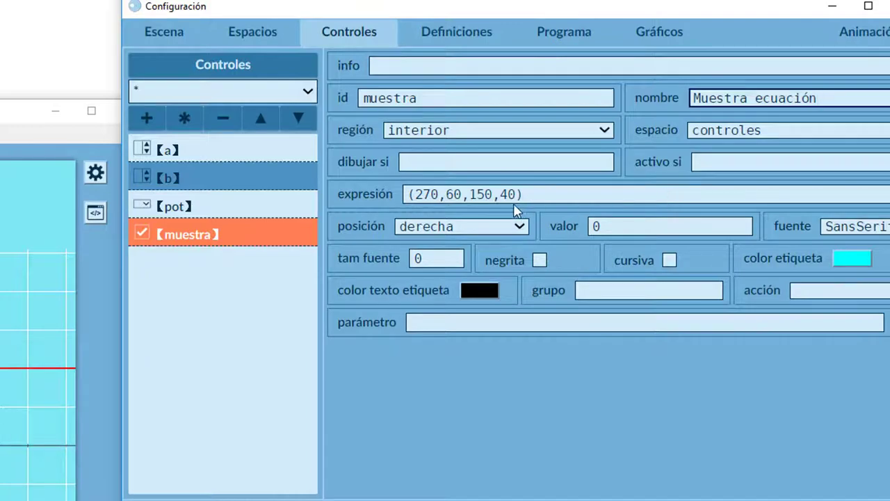
drag(471, 196, 479, 197)
text(2)
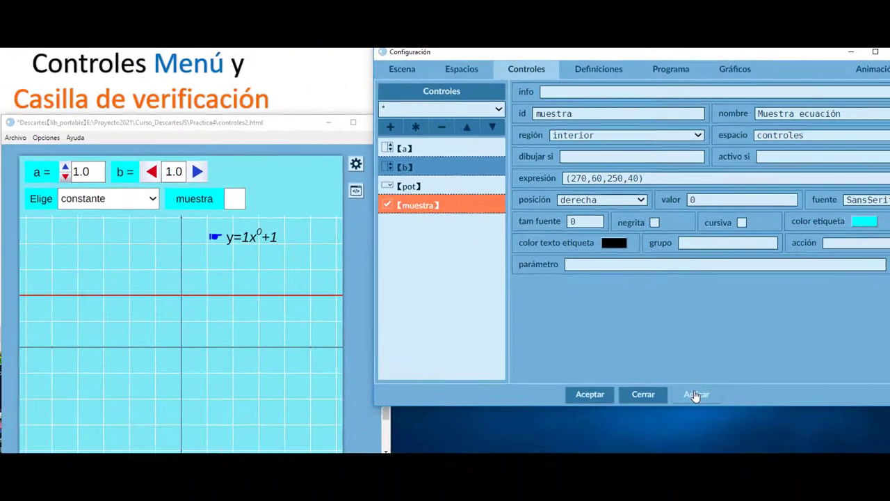
click(652, 444)
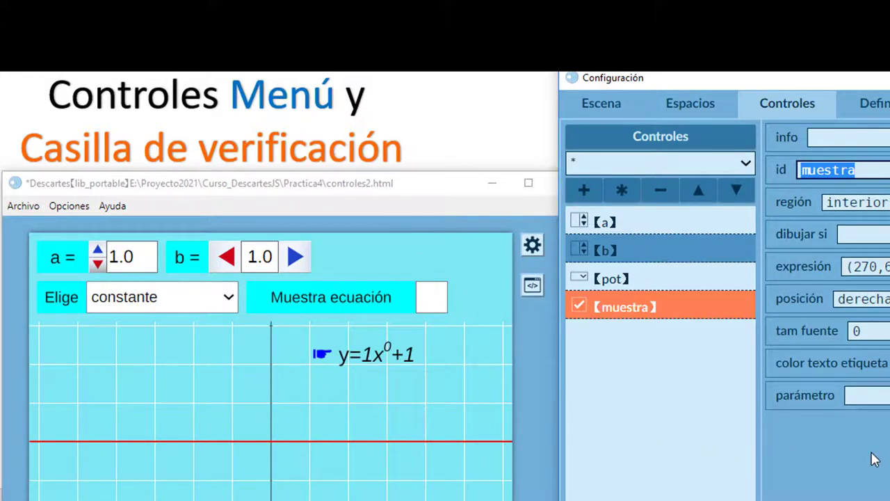
Test the Muestra ecuación checkbox in the scene by ticking and unticking it
click(431, 309)
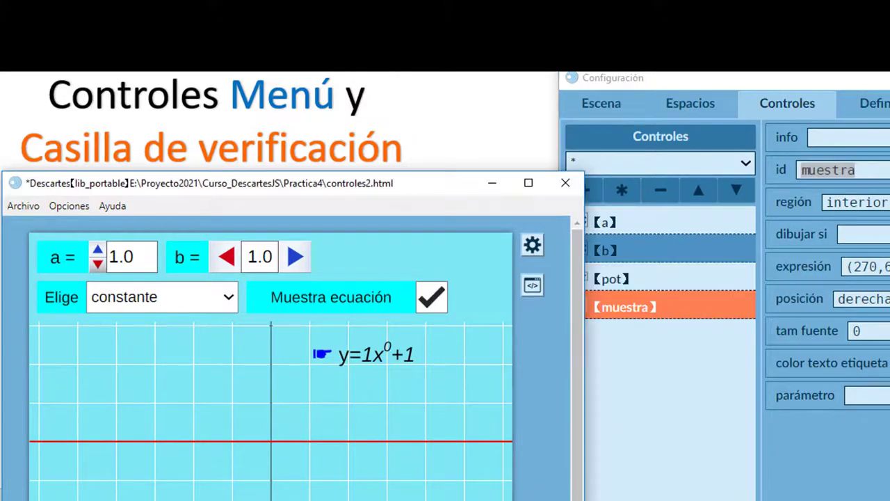
click(885, 487)
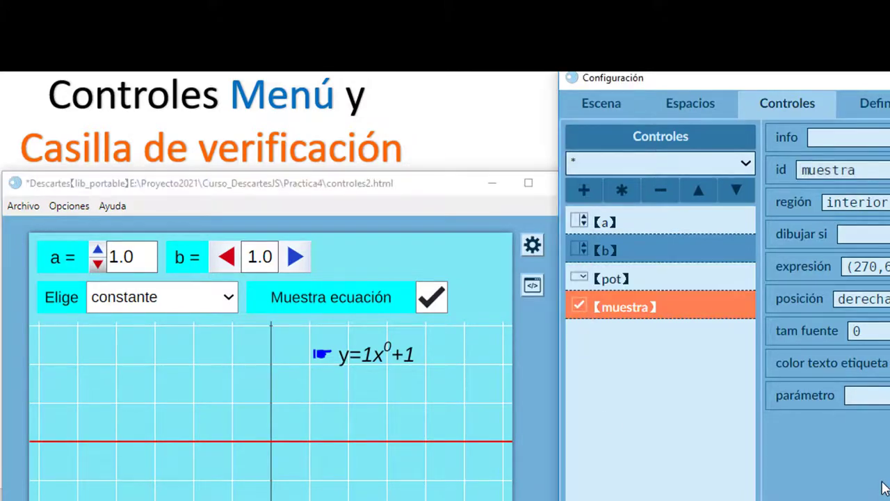
click(428, 304)
click(750, 414)
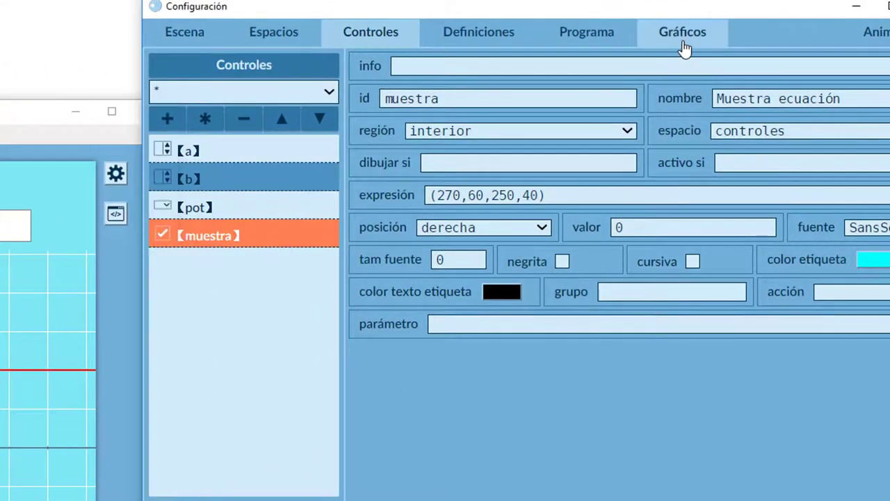
Set the draw condition of the first equation text, the b>=0 one, to (b>=0)&(muestra=1)
click(683, 42)
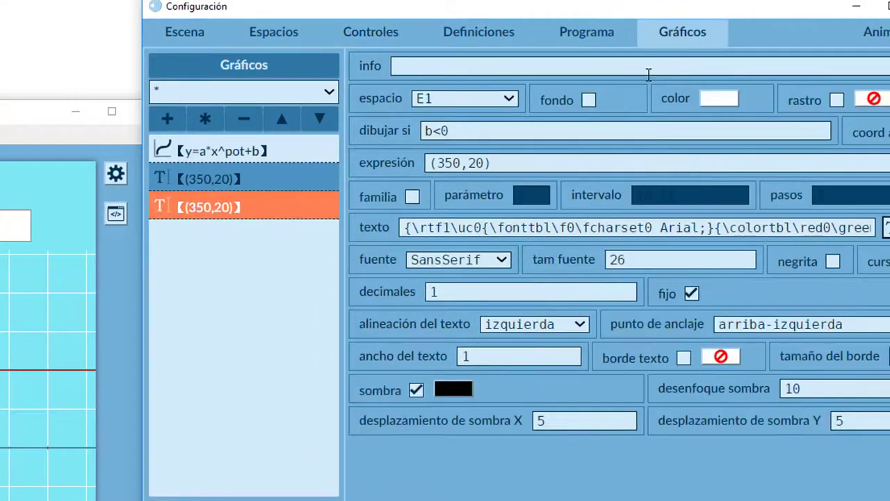
click(201, 178)
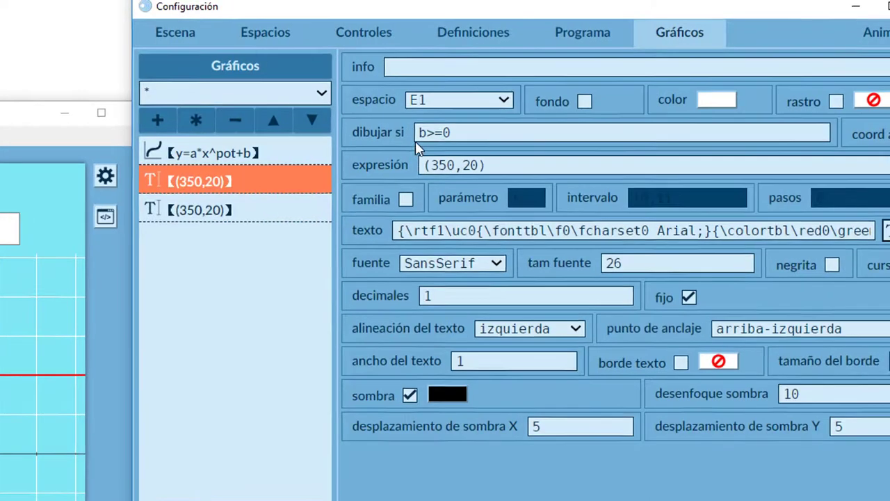
click(424, 132)
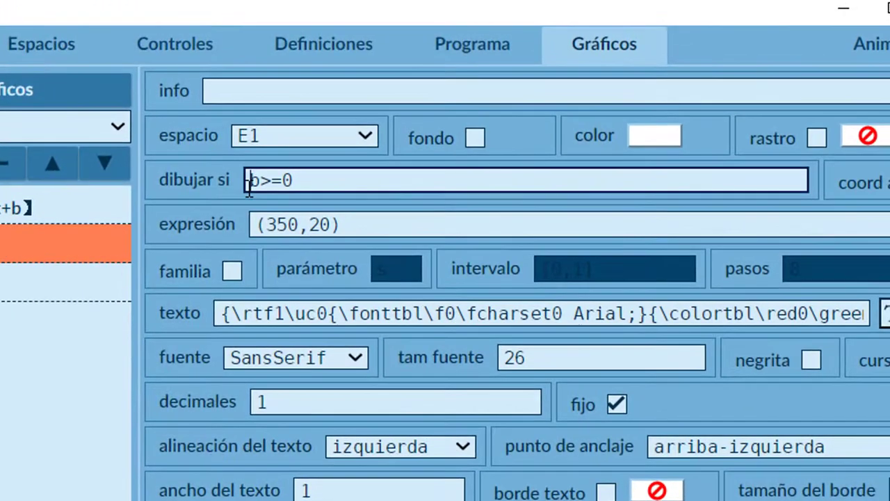
text(()
click(349, 180)
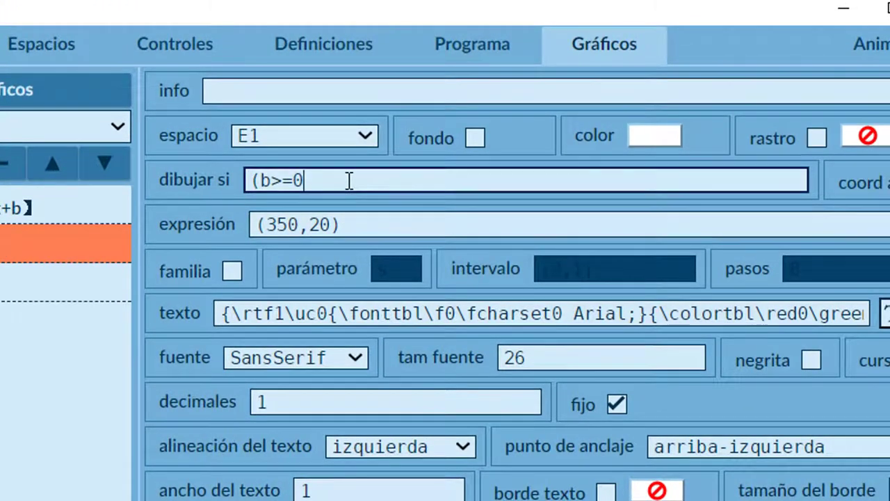
text()&)
text((muestra)
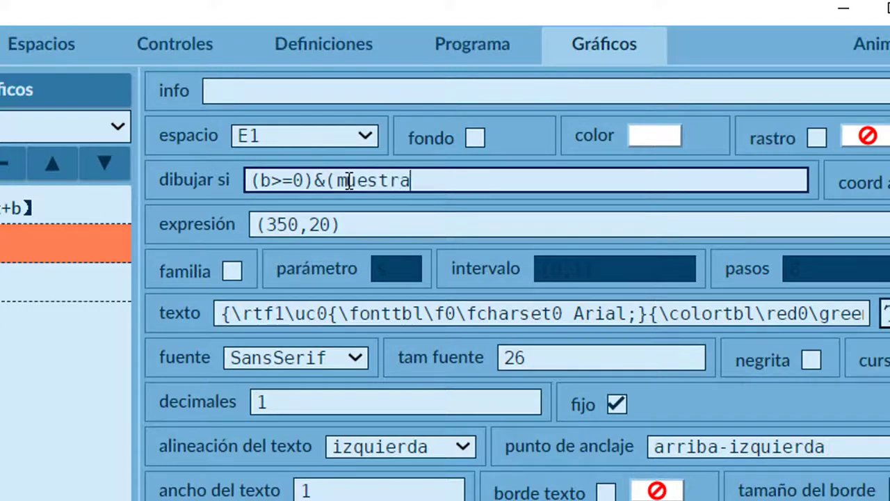
text(=1))
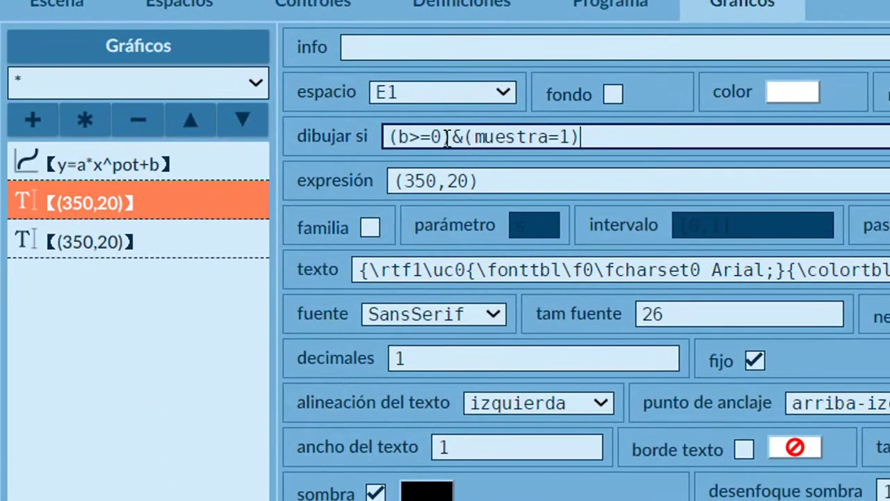
Set the draw condition of the second equation text to (b<0 )&(muestra=1), reusing the first text's condition ending, and apply the changes
drag(446, 137, 640, 149)
key(ctrl+c)
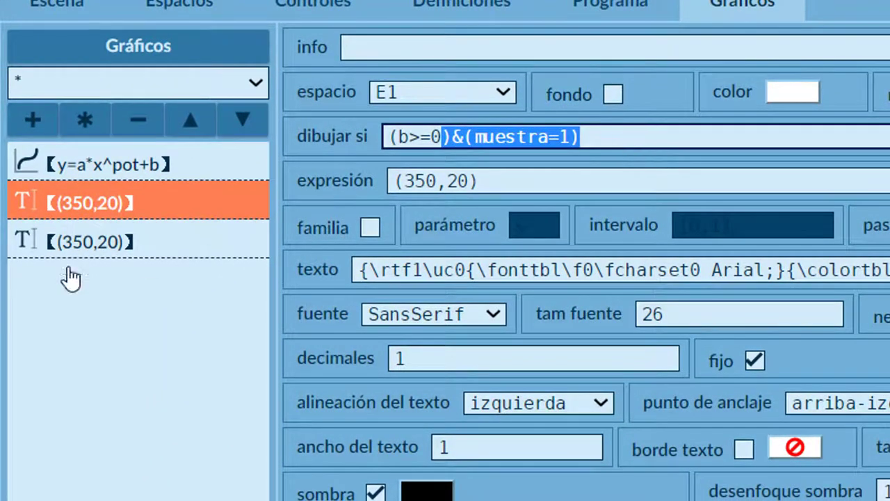
click(88, 250)
click(386, 137)
text((b<0)
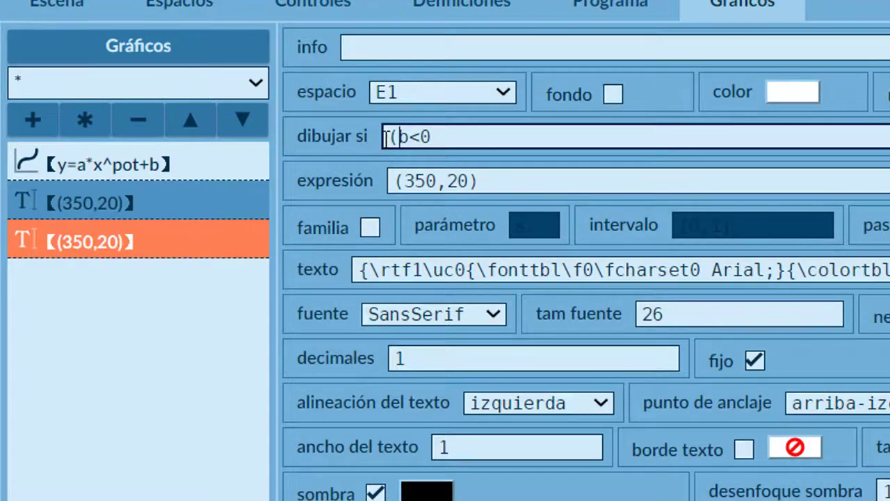
click(474, 136)
text())
key(ctrl+v)
key(Return)
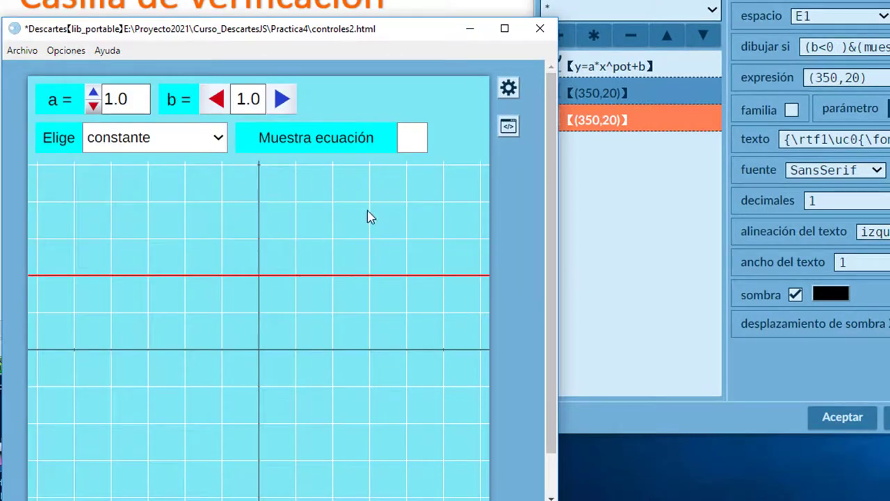
Test the equation text by ticking Muestra ecuación, choosing the cuadrática function and lowering b to -1.1
click(413, 141)
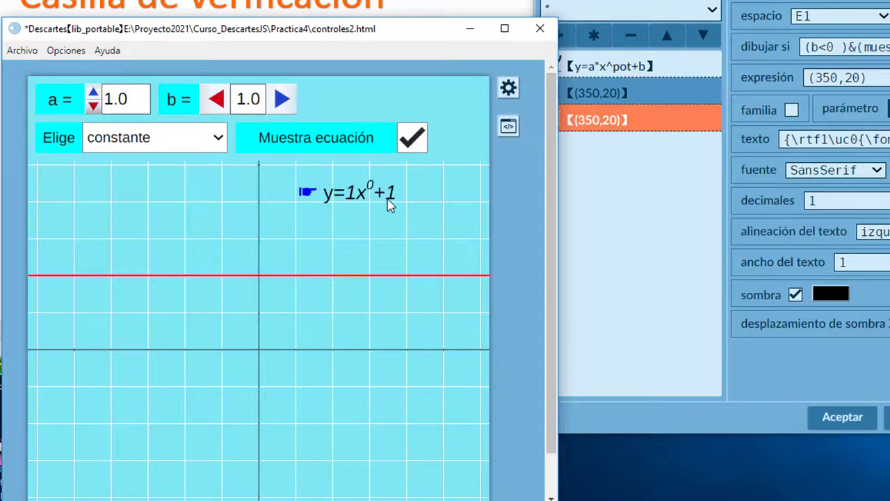
click(216, 101)
double_click(217, 101)
double_click(216, 101)
click(216, 101)
click(216, 101)
click(167, 136)
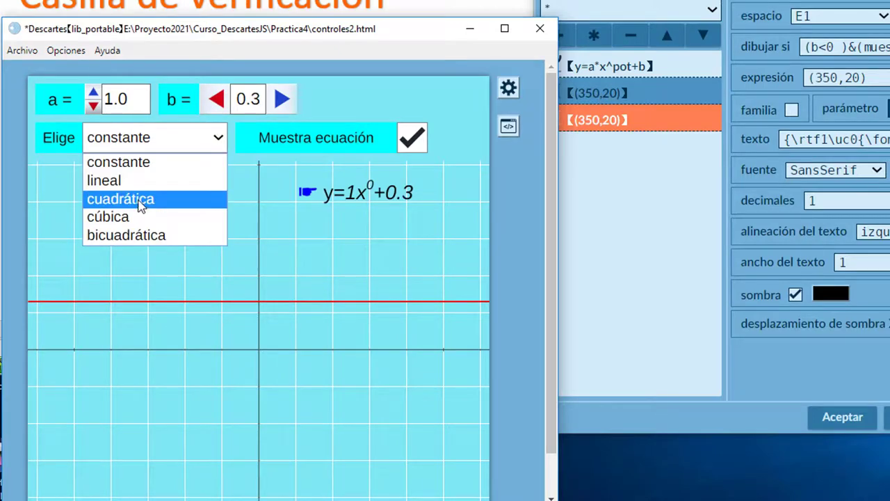
click(202, 198)
drag(218, 110, 218, 111)
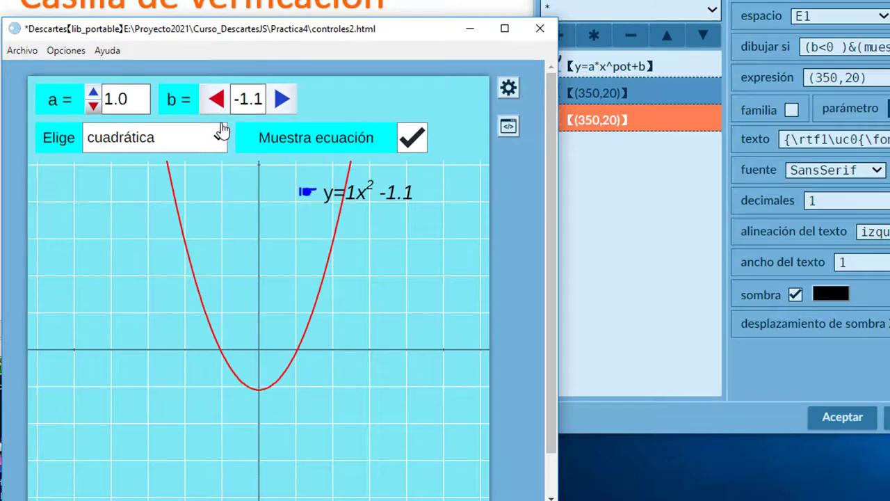
Toggle the Muestra ecuación checkbox repeatedly to test hiding and showing the equation with negative b
click(416, 144)
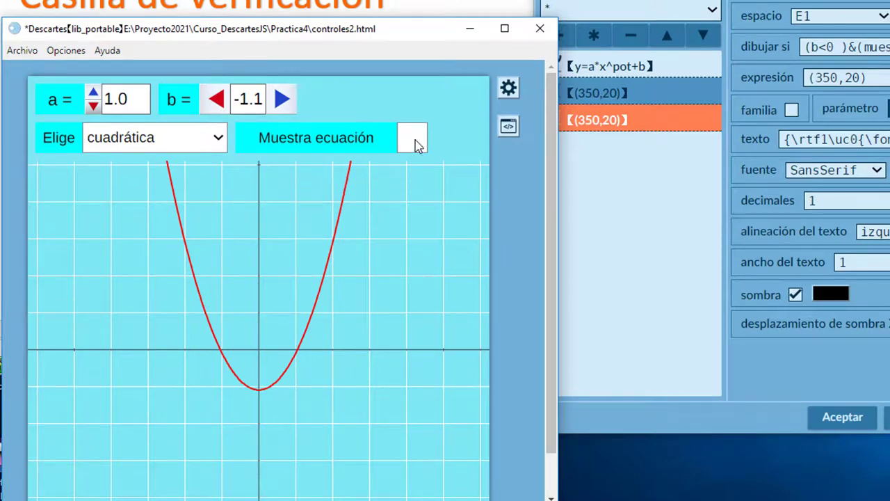
click(416, 144)
click(416, 143)
click(416, 143)
click(416, 143)
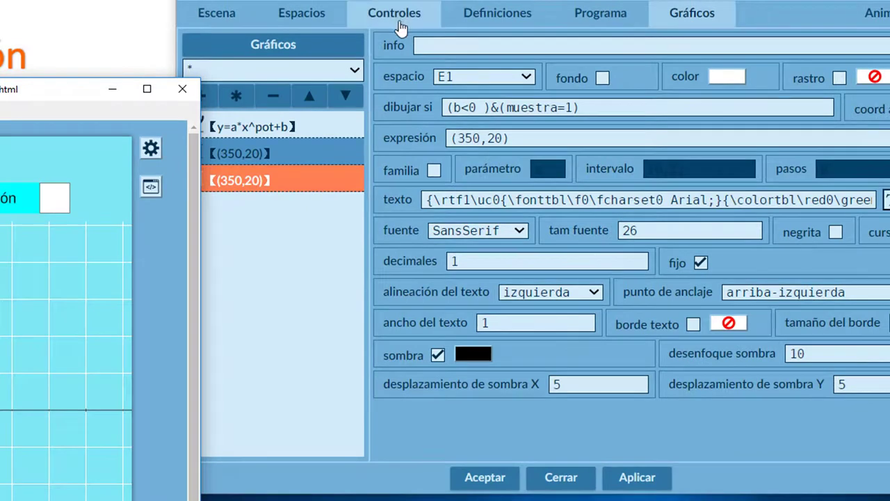
Try assigning the muestra checkbox to the group mostradores, apply the change and test the control in the scene
click(445, 14)
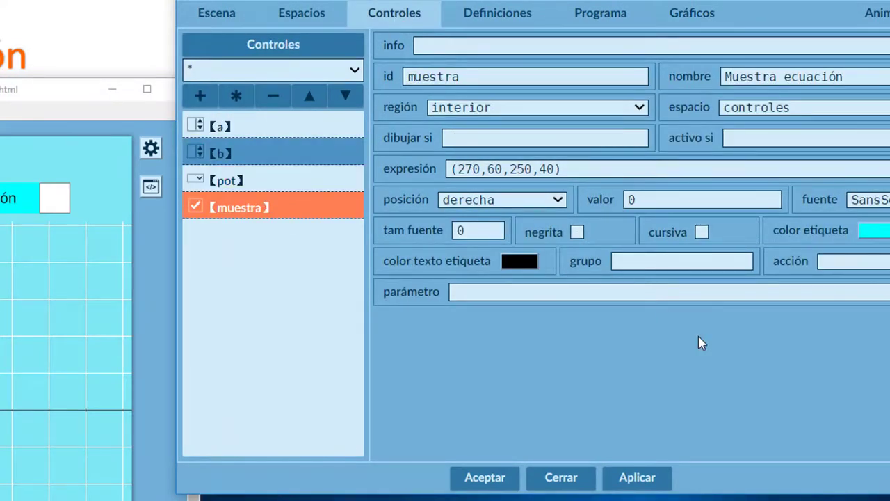
click(649, 262)
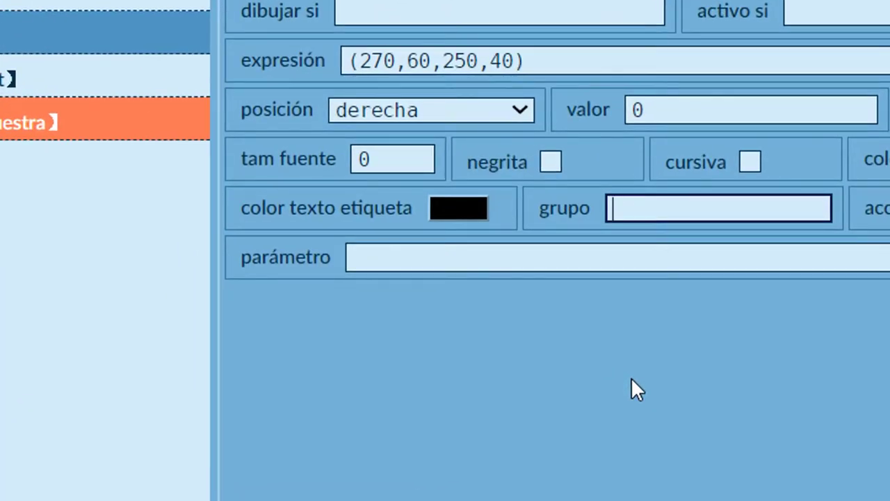
text(mostradores)
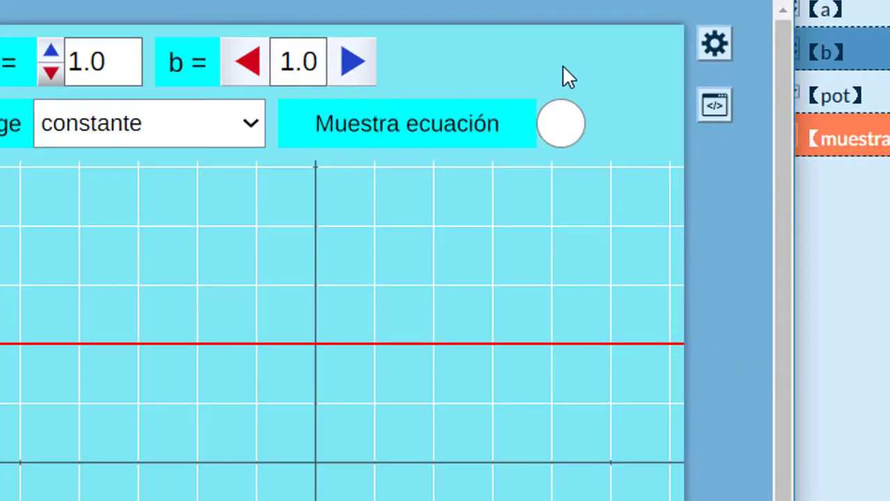
click(568, 131)
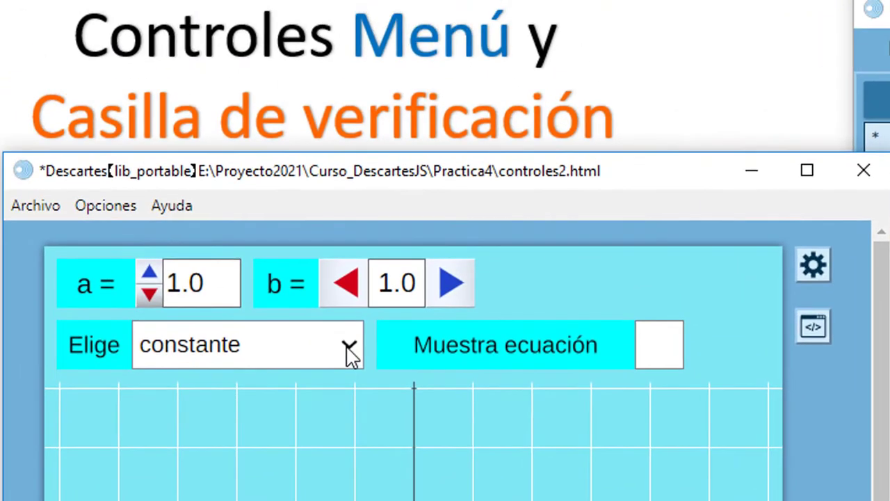
Choose the cuadrática function in the scene and tick Muestra ecuación to check its equation
click(250, 123)
click(235, 445)
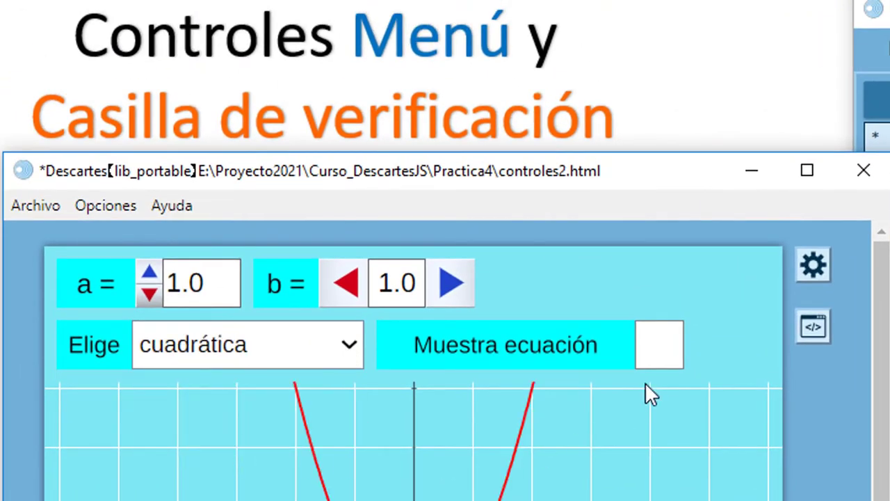
click(666, 357)
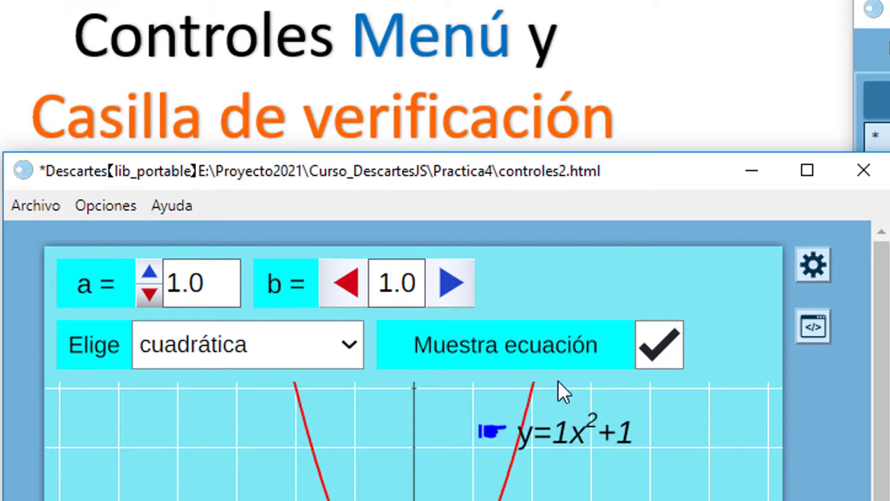